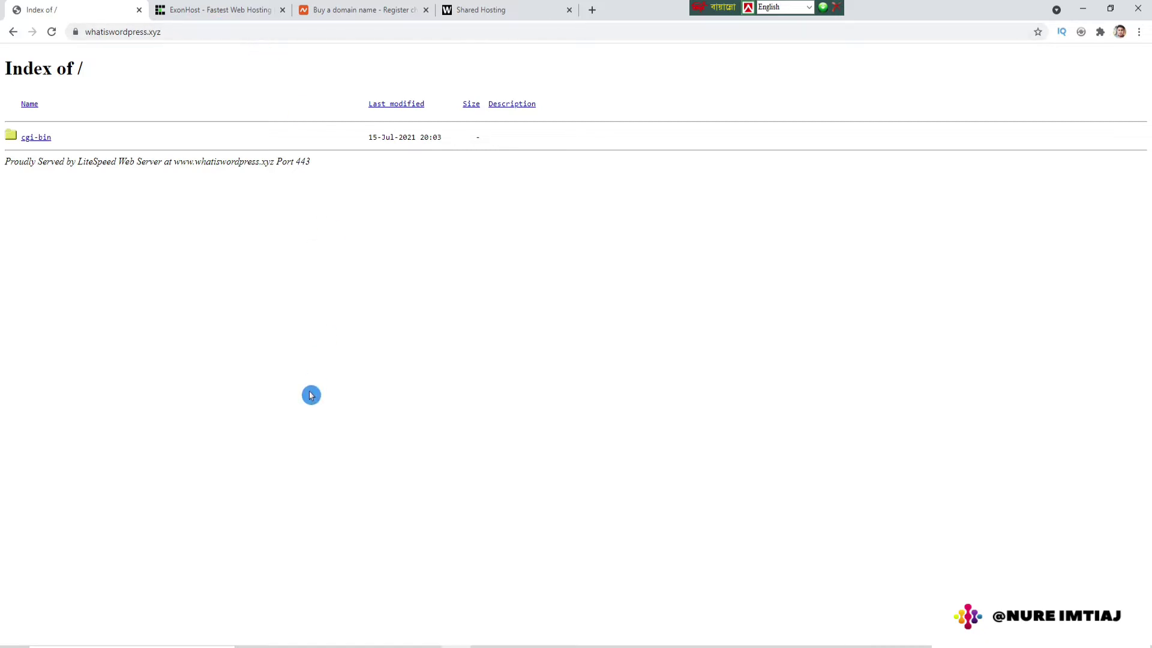
Step: View ExonHost's Web Hosting plans: Starter TK245, Standard TK489 and Advanced TK796 per month
left_click(219, 11)
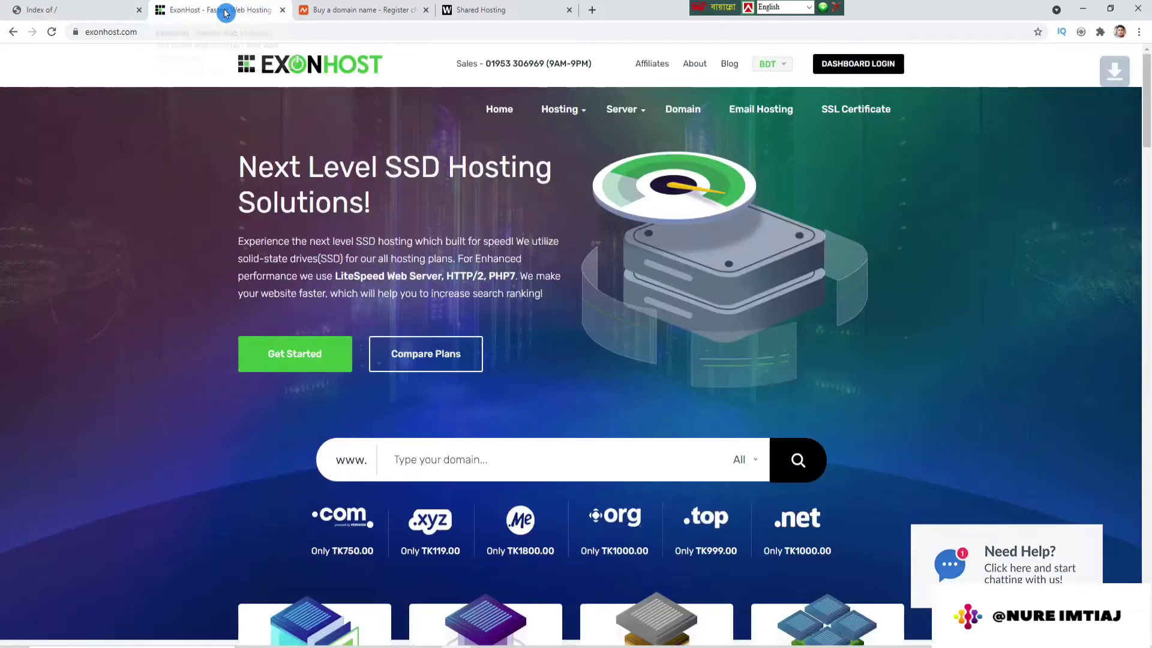
mouse_move(561, 110)
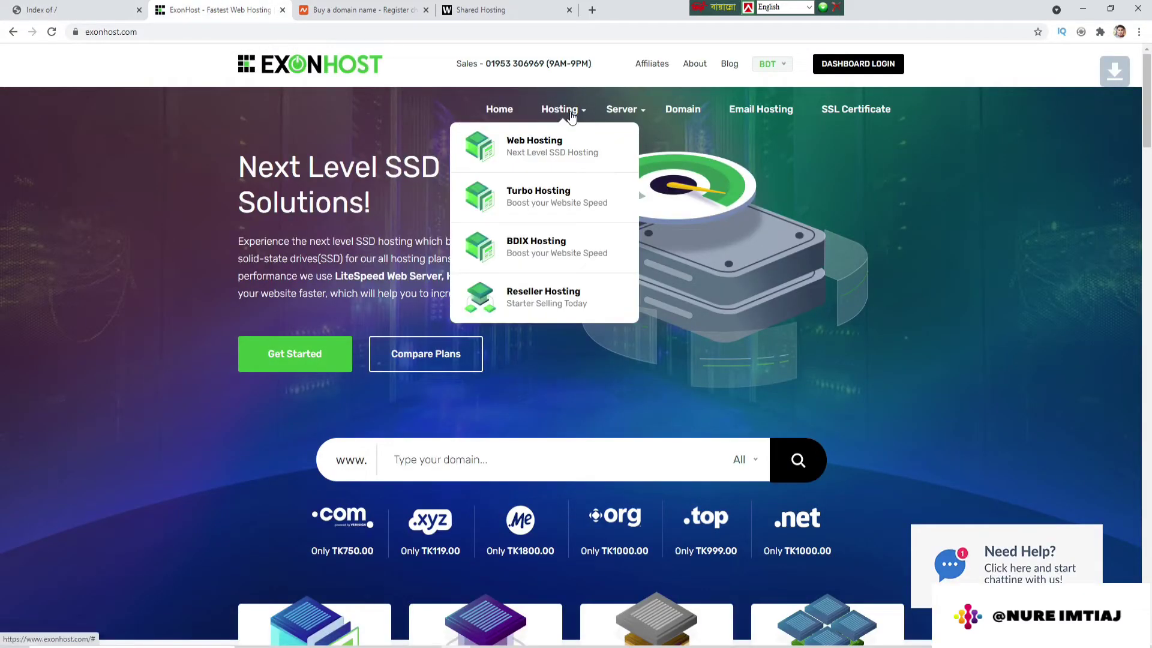
left_click(538, 142)
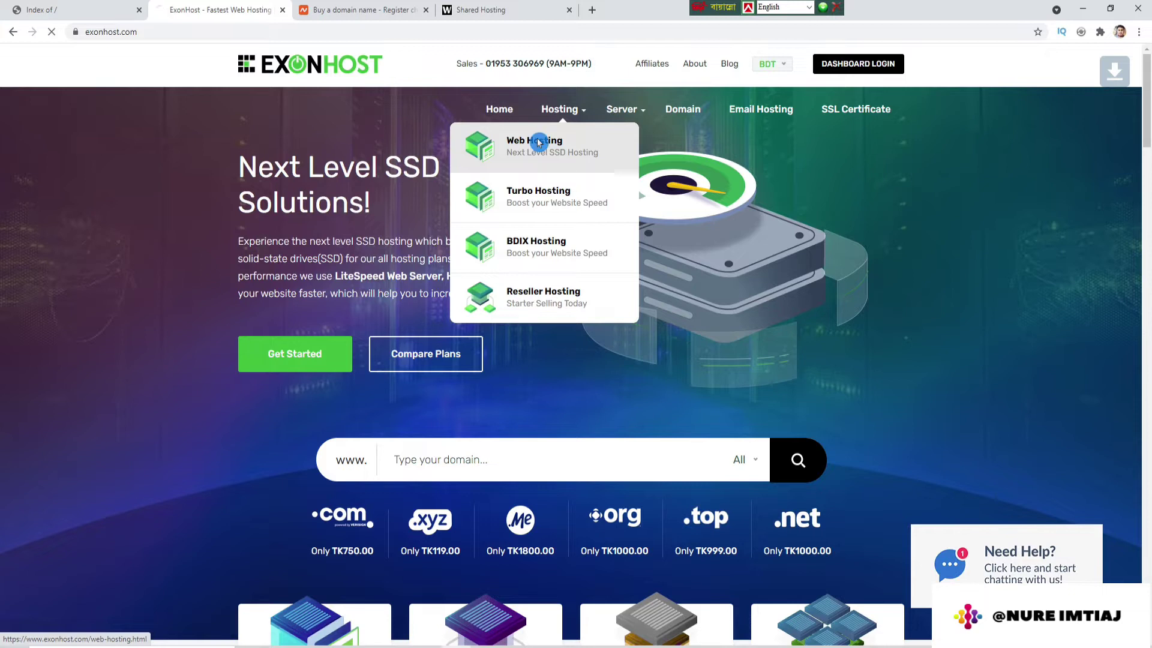
scroll(582, 350, "down", 7)
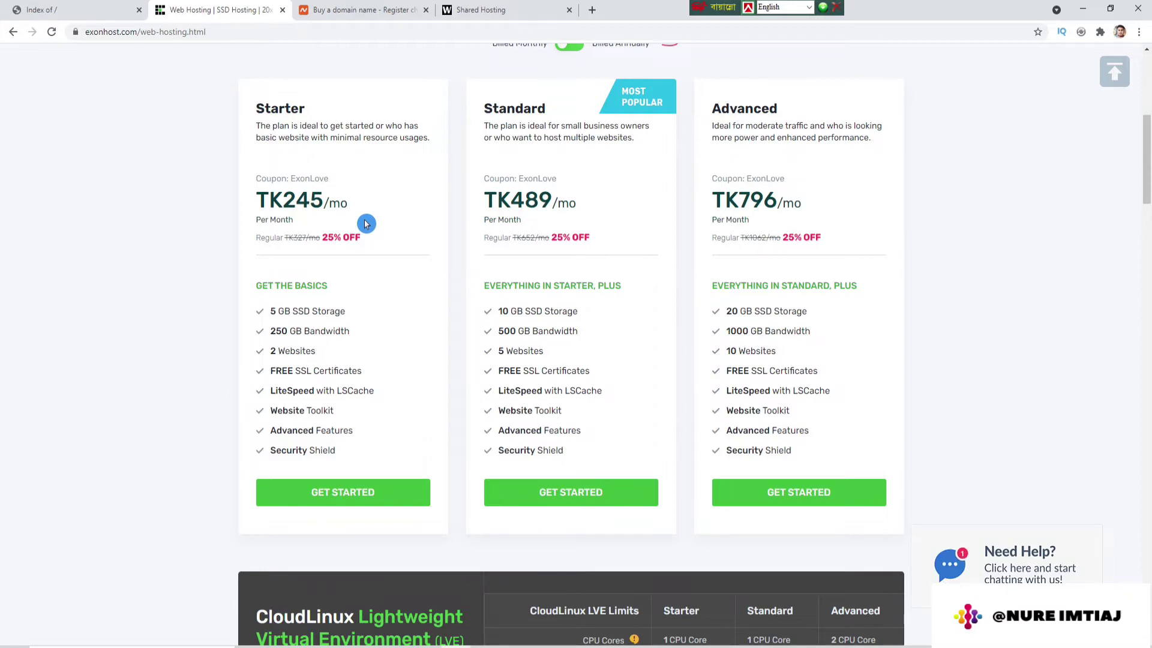
mouse_move(811, 411)
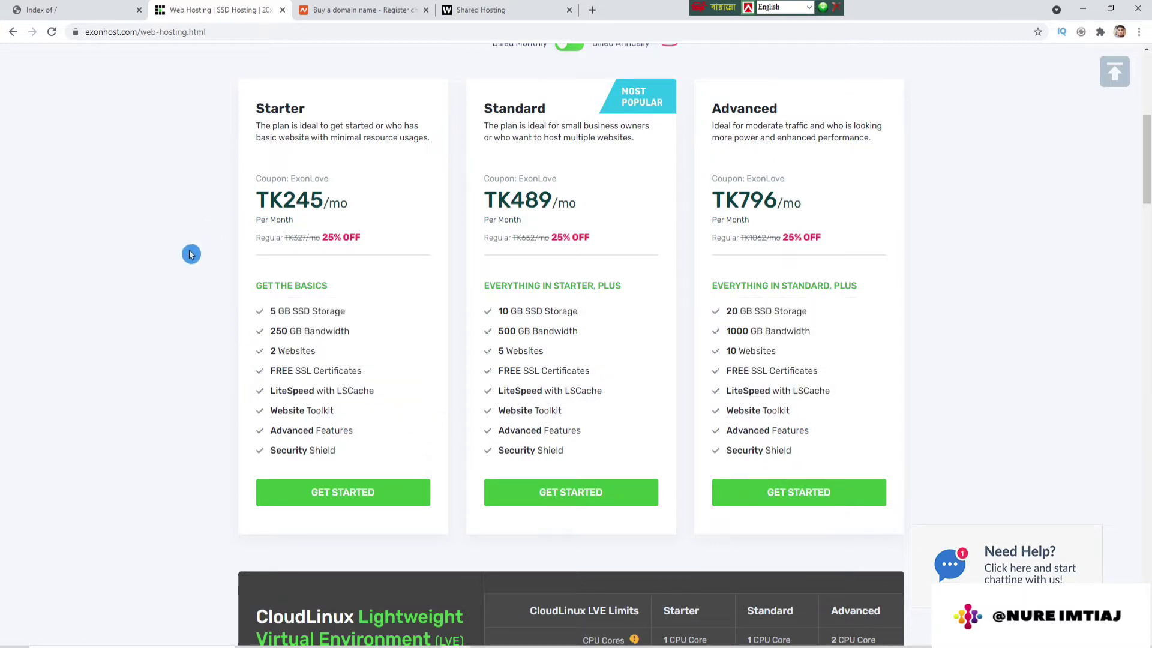
mouse_move(410, 455)
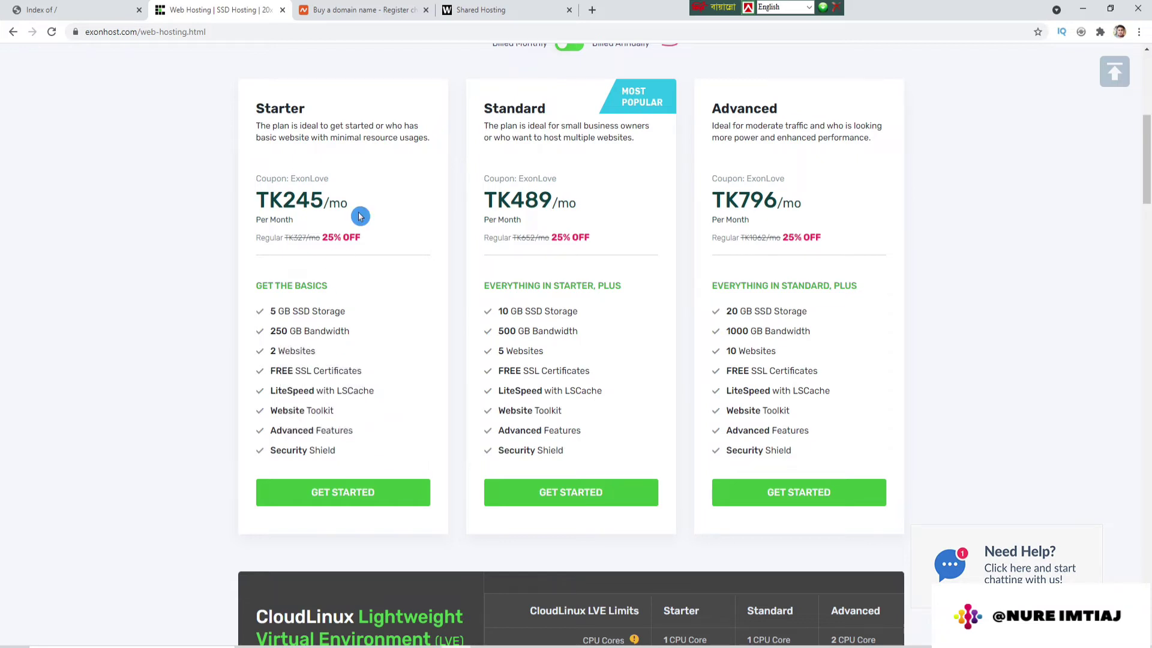
left_click(363, 12)
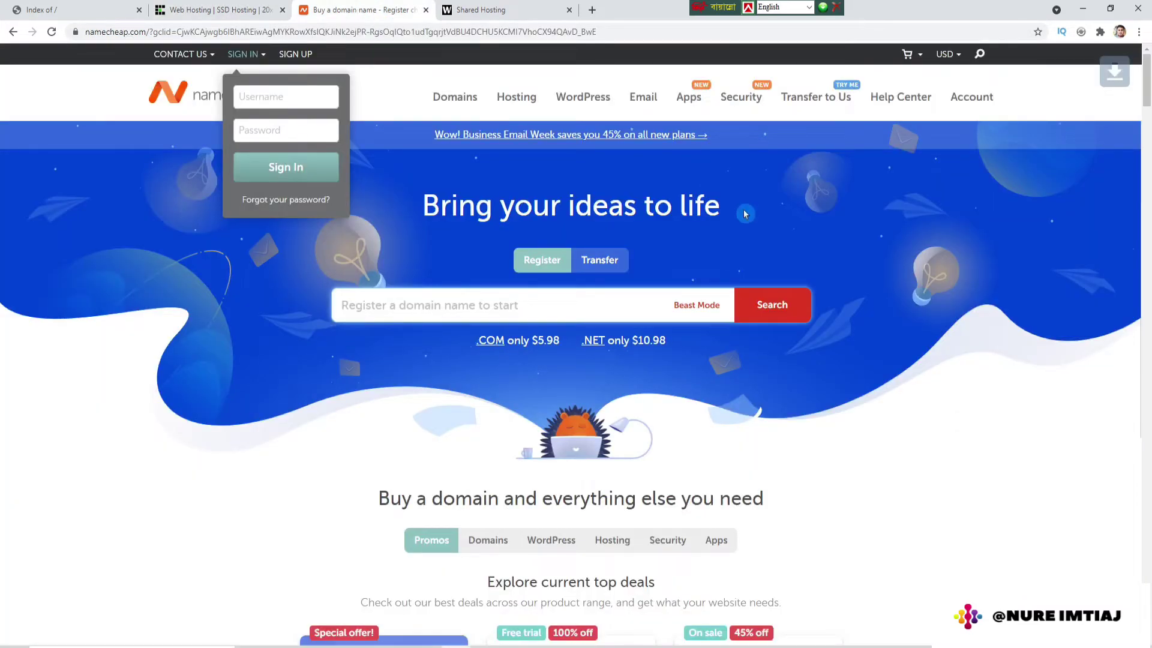
Step: Open Namecheap's Shared Hosting plans and scroll down to the pricing cards
mouse_move(512, 101)
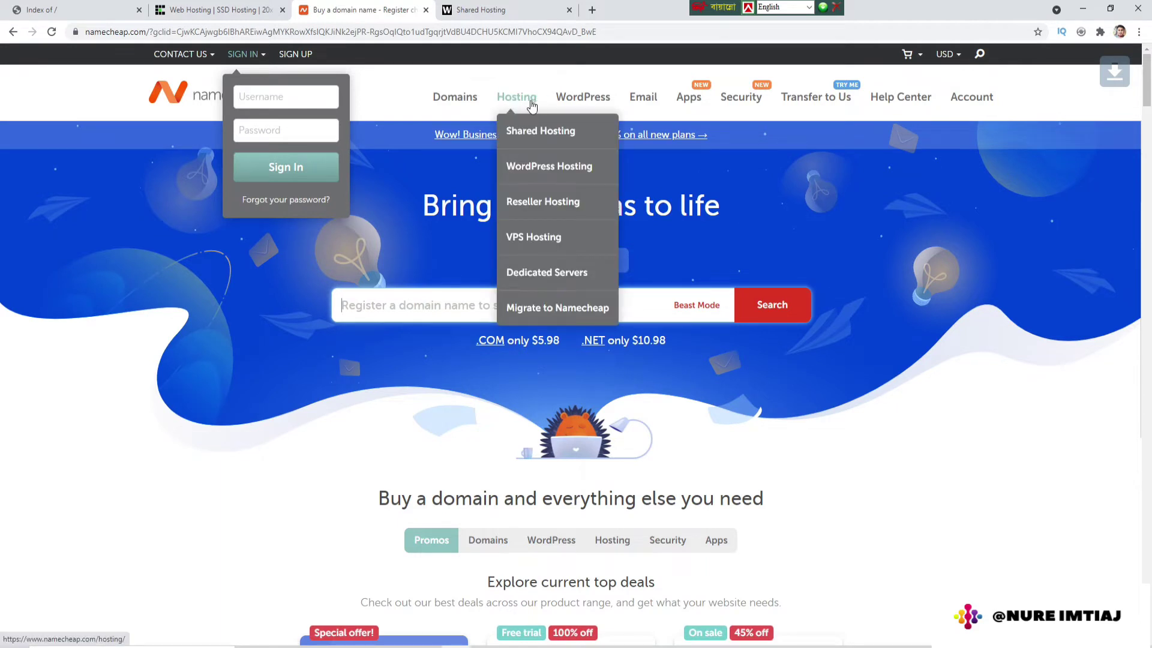
left_click(549, 137)
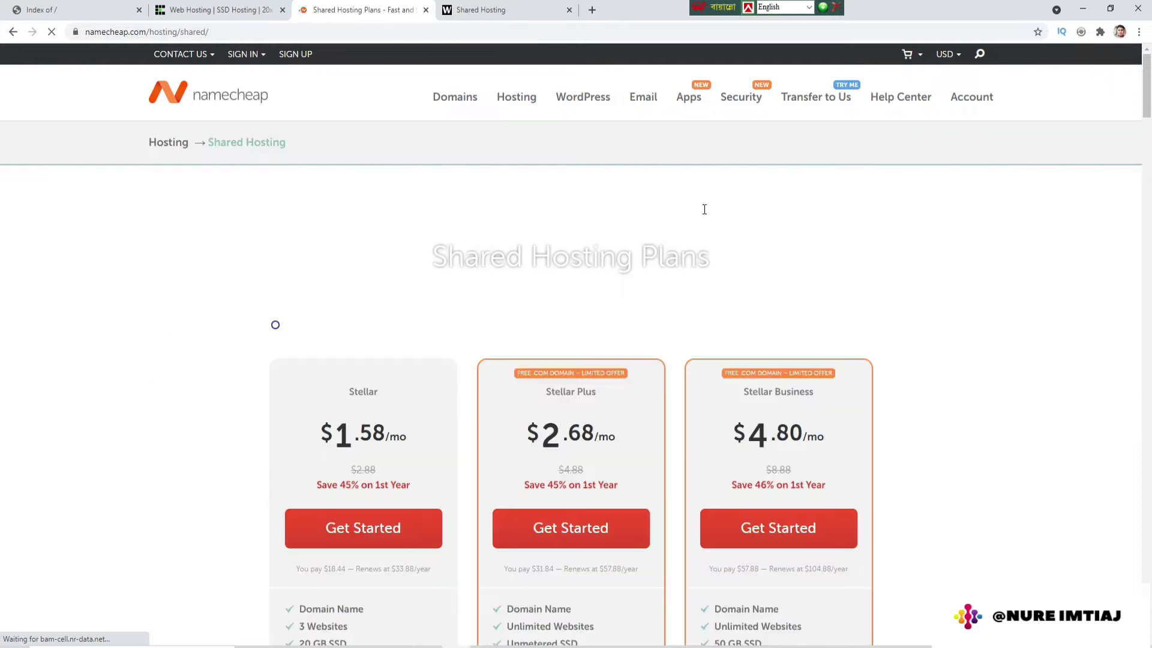
scroll(739, 329, "down", 3)
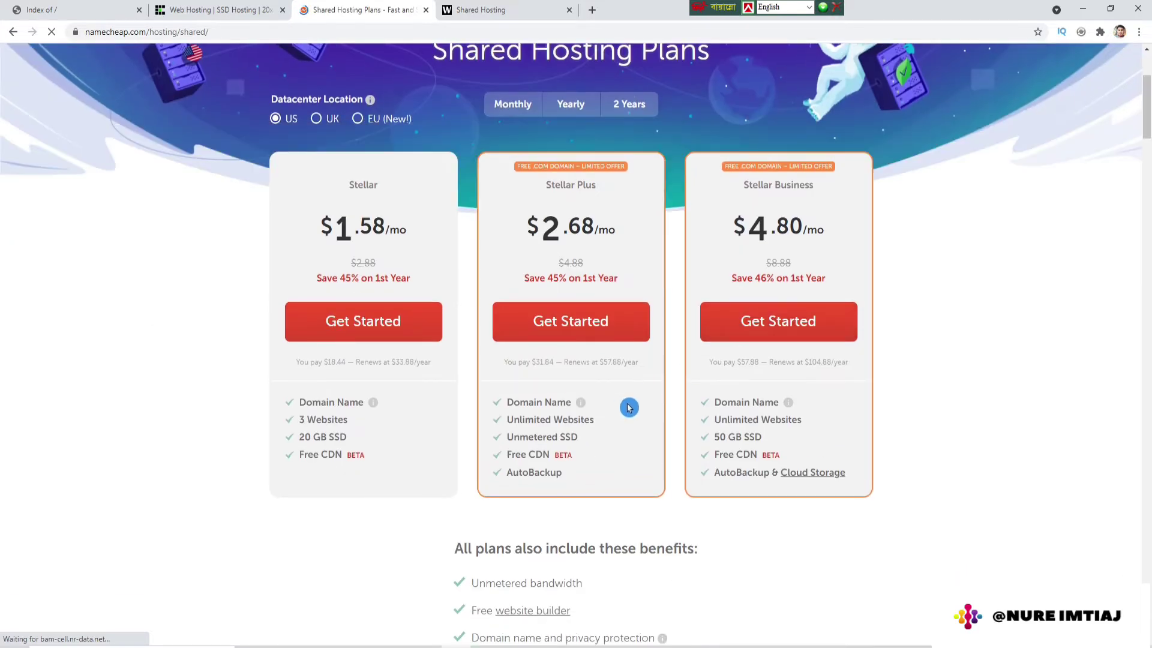
scroll(651, 406, "down", 3)
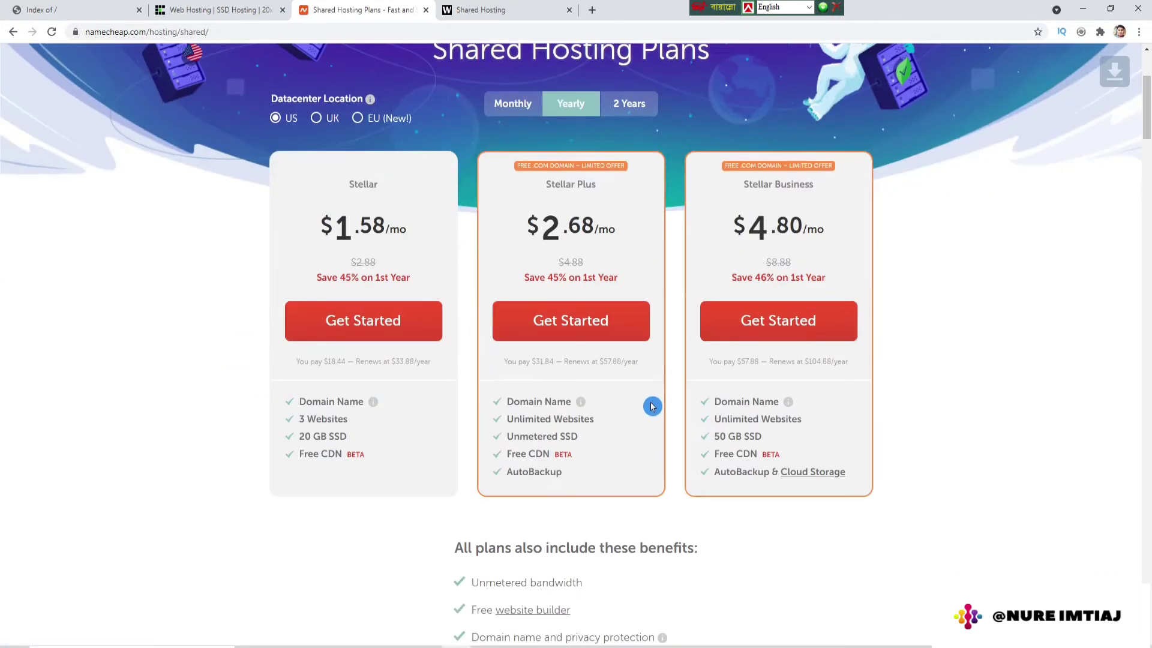
Step: Compare UK, EU and US datacenter prices, ending on US at $1.58, $2.68 and $4.80 monthly
left_click(328, 123)
left_click(359, 119)
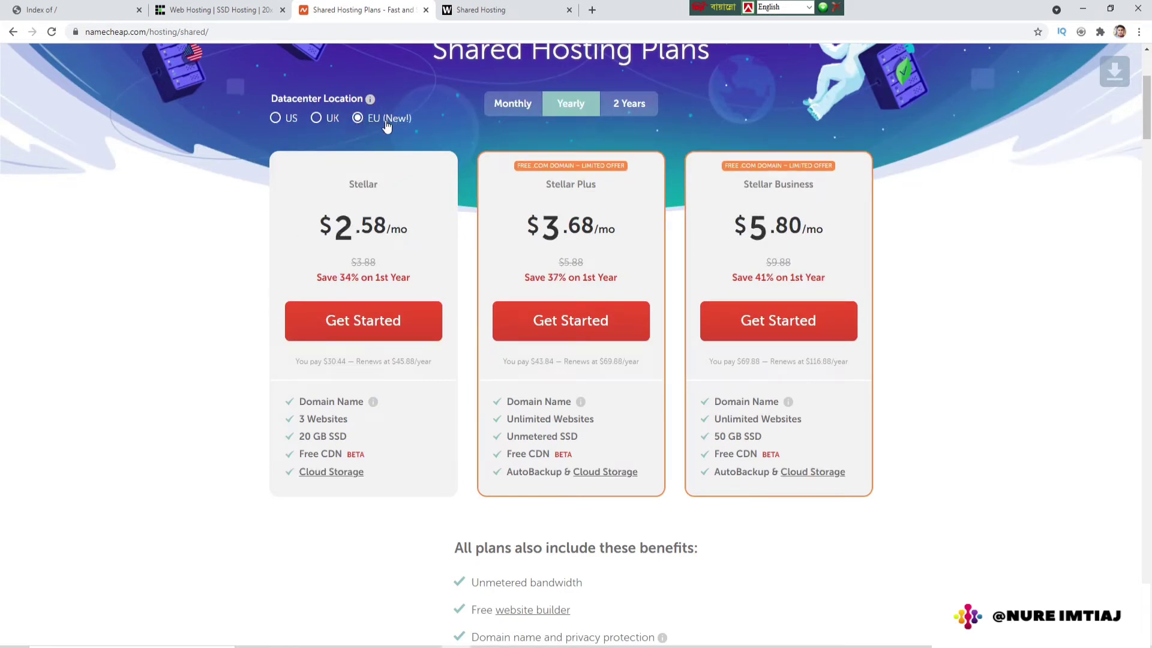
left_click(275, 120)
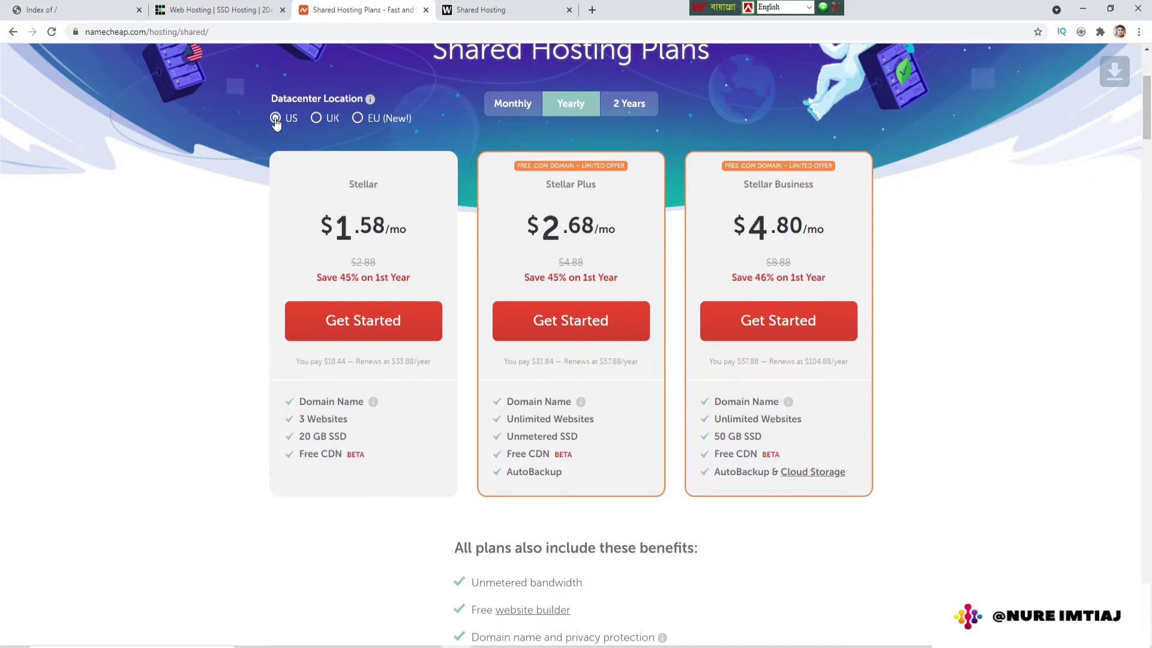
left_click(328, 123)
left_click(357, 119)
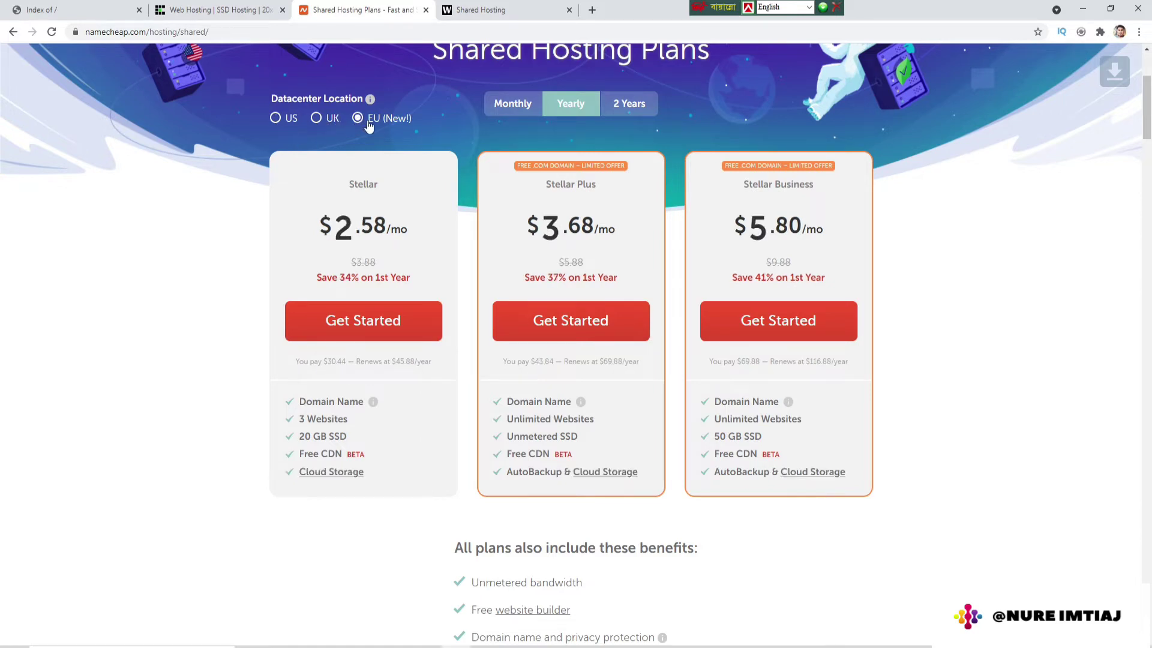
left_click(275, 120)
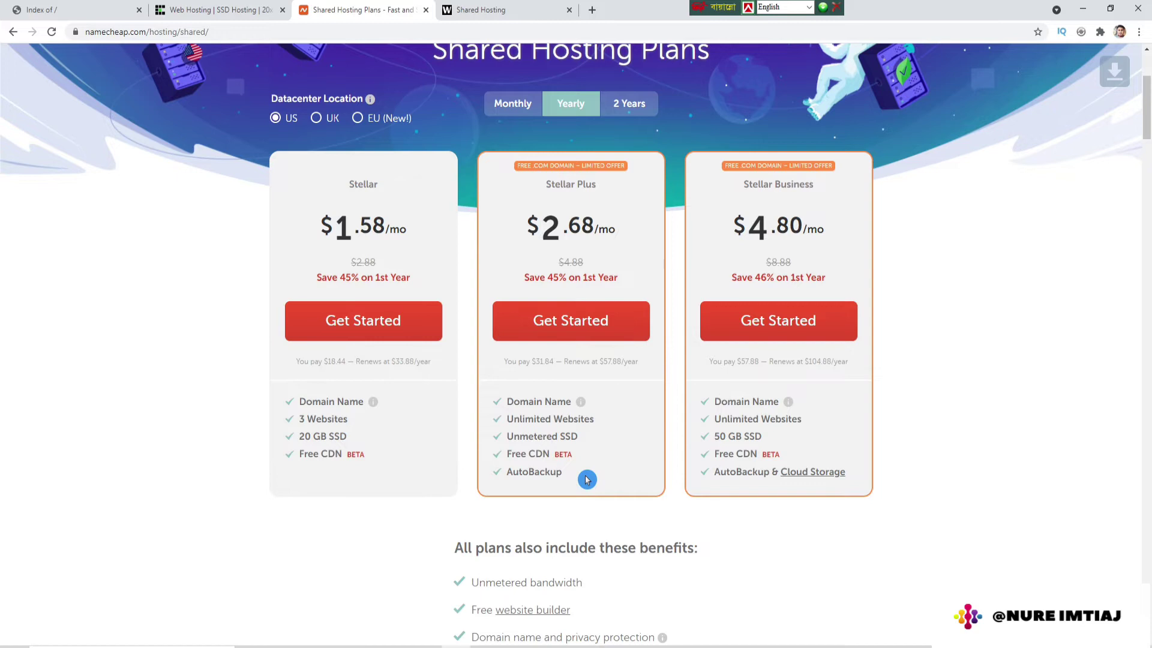
scroll(587, 480, "up", 3)
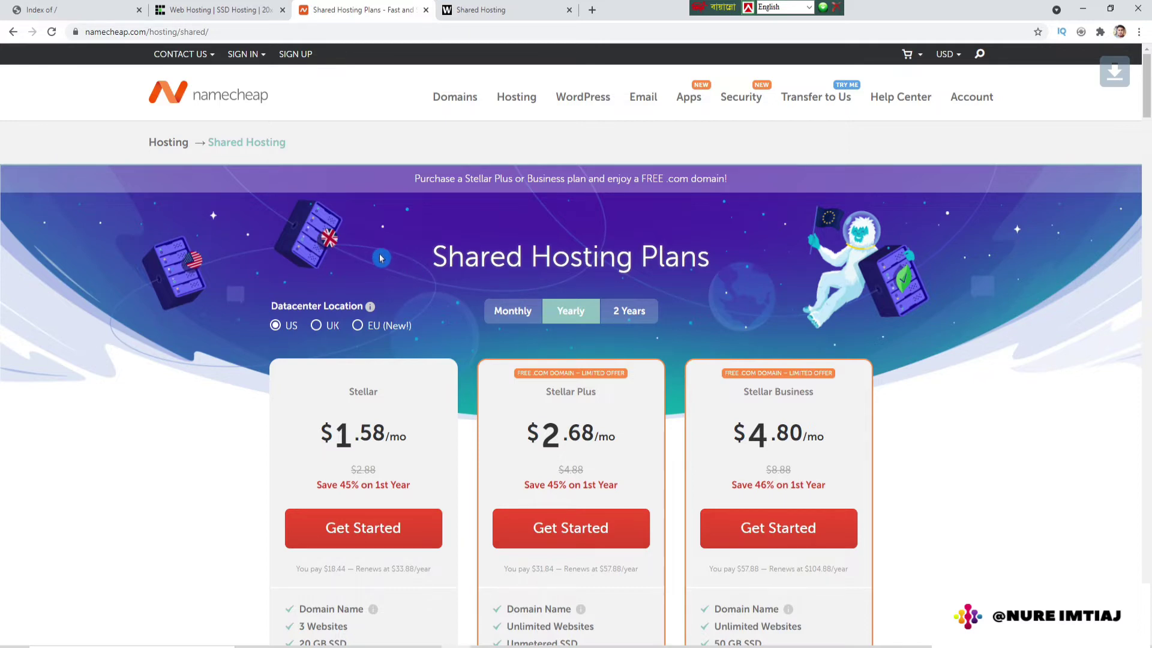
left_click(477, 8)
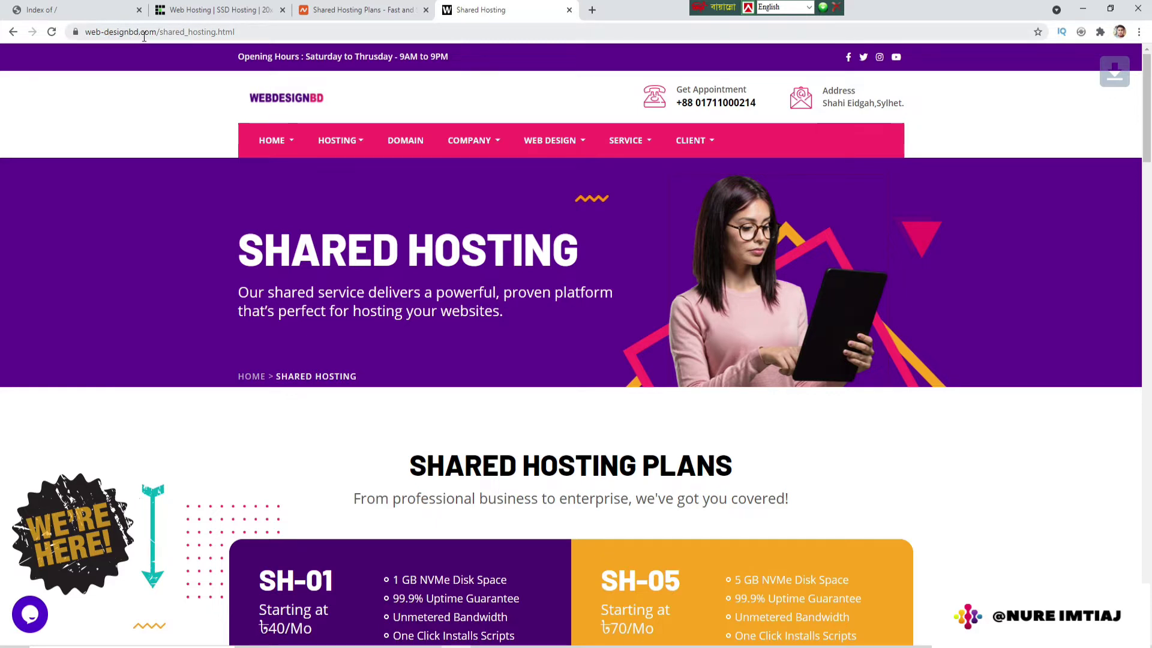
Step: Open WebDesignBD's NVMe Hosting 1 GB package to see prices from ৳400 up to Unlimited ৳2550
mouse_move(336, 141)
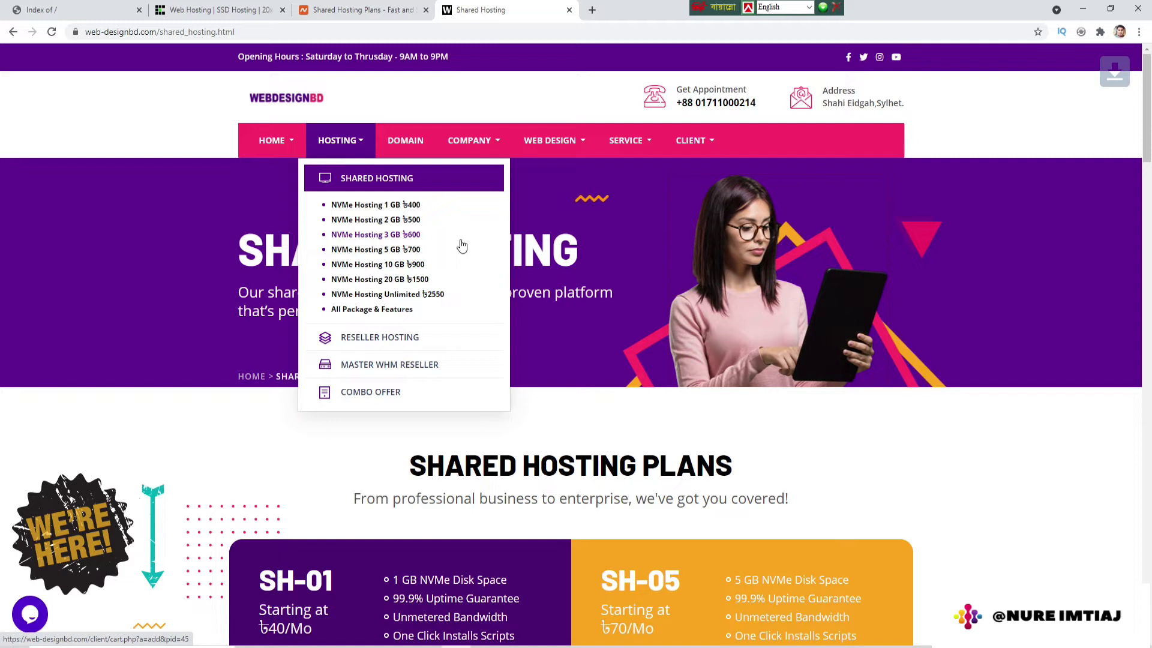
left_click(347, 200)
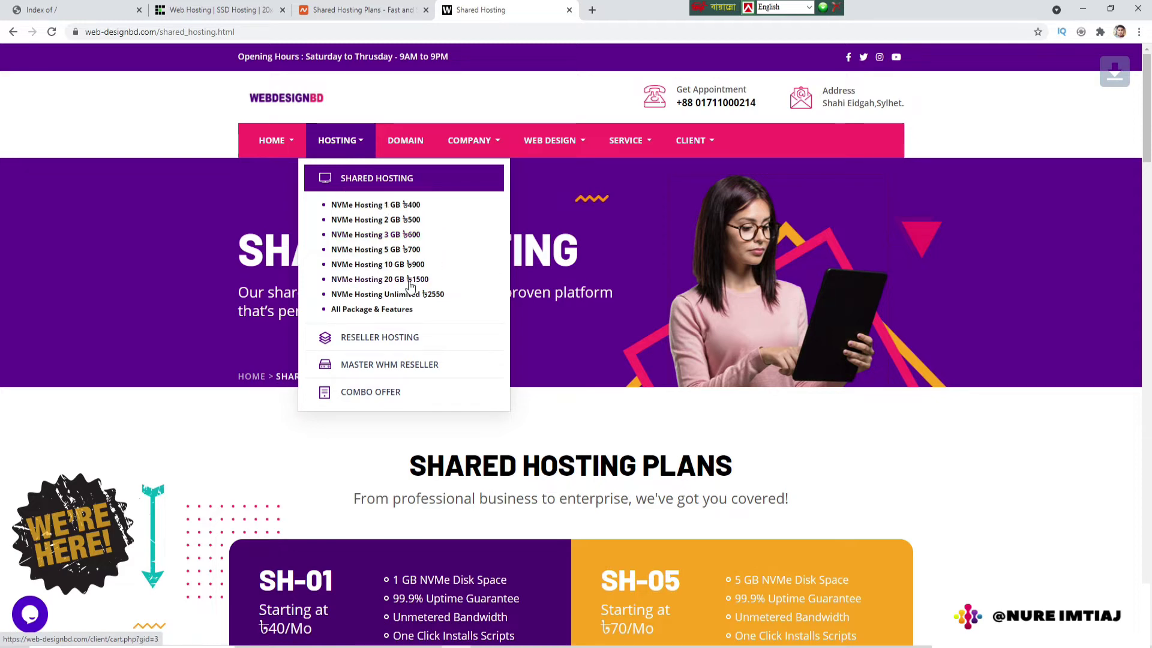
Step: Revisit the Namecheap, ExonHost and WebDesignBD tabs, then return to the whatiswordpress.xyz Index of / listing
left_click(360, 10)
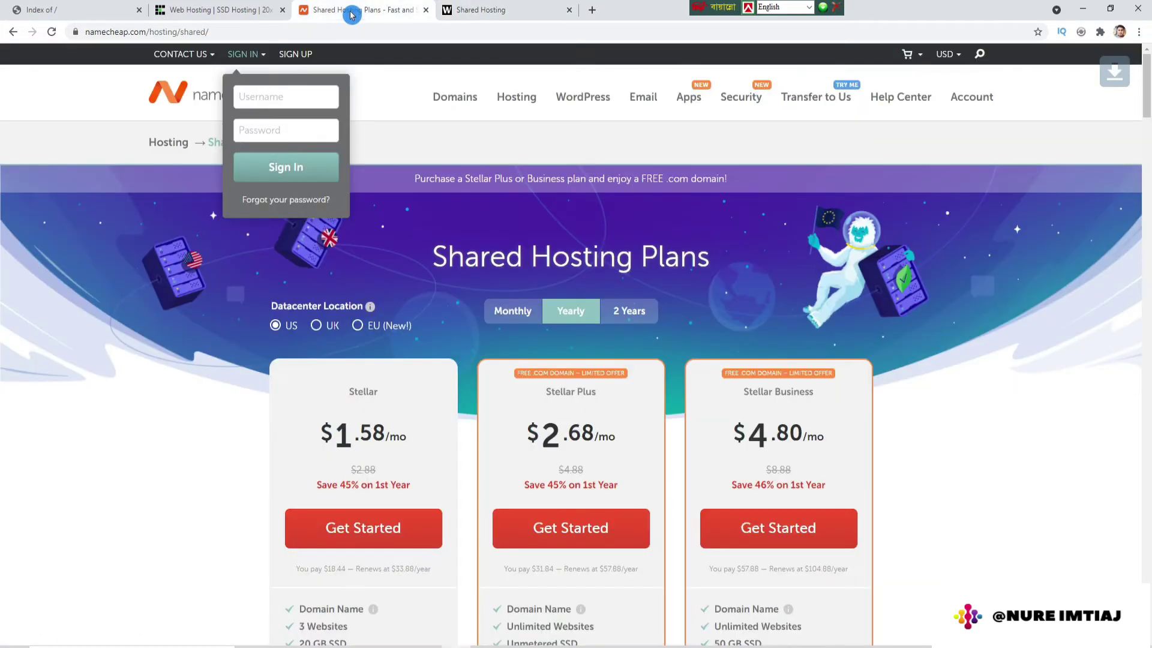
left_click(204, 11)
scroll(328, 358, "up", 7)
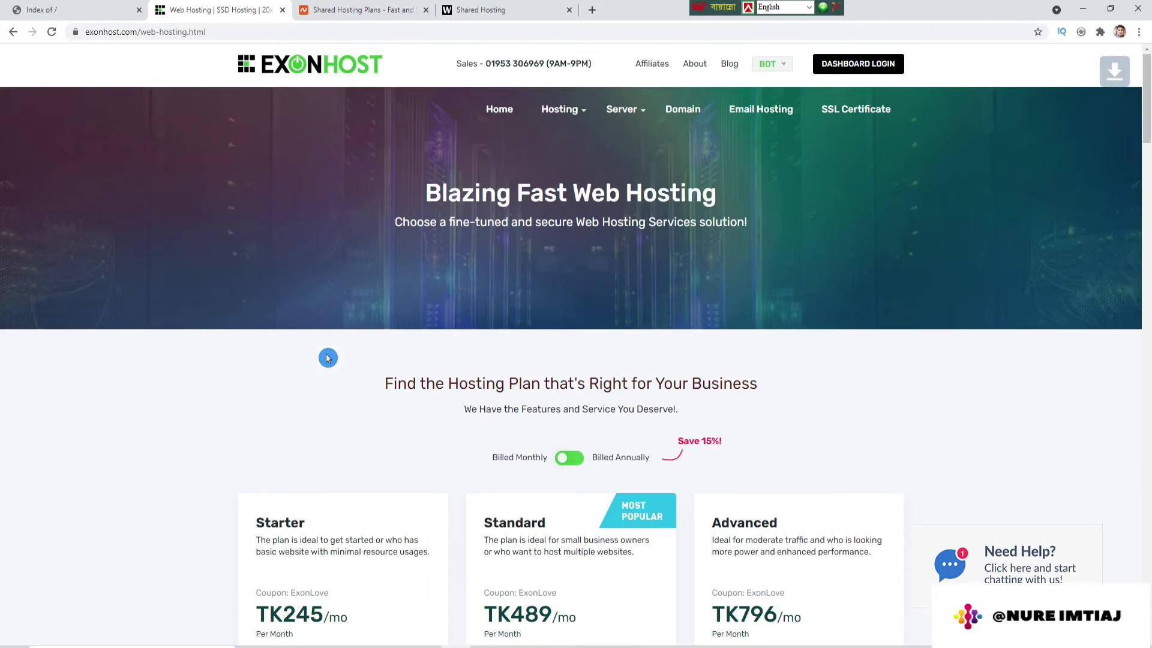
left_click(480, 10)
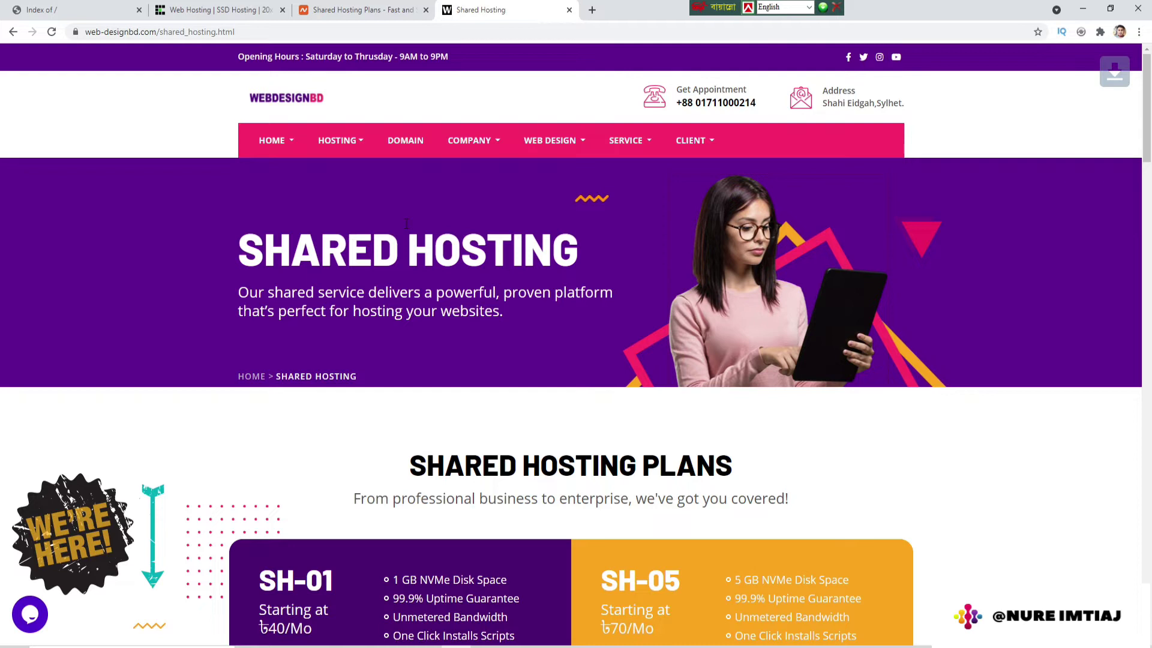
left_click(81, 15)
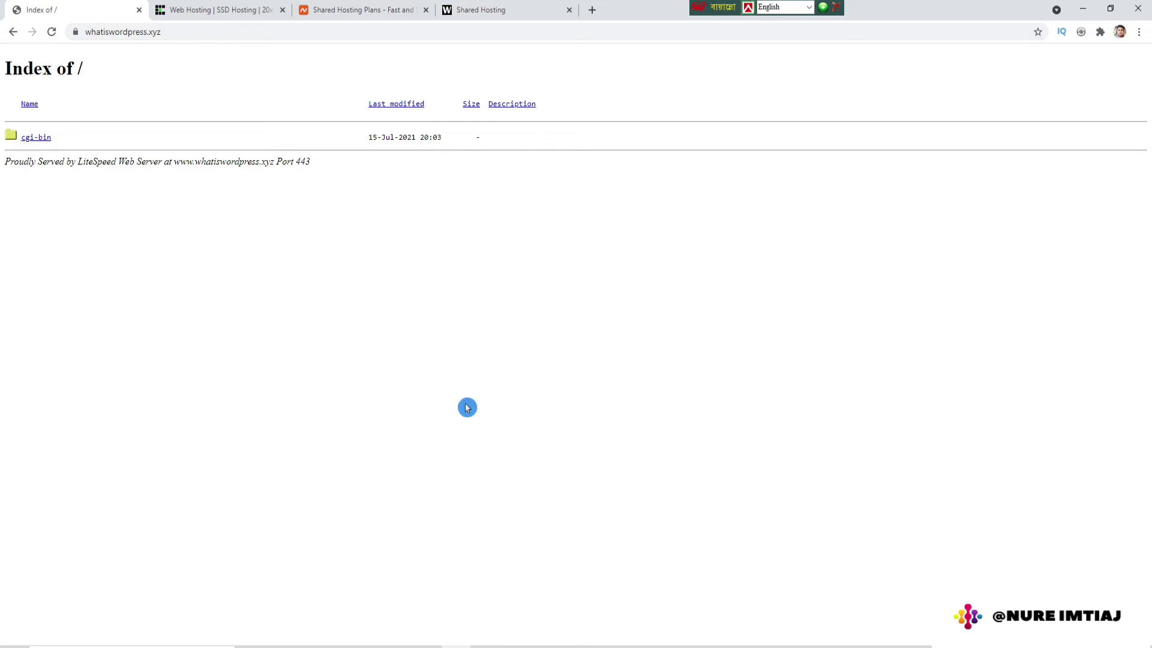
left_click_drag(177, 33, 84, 33)
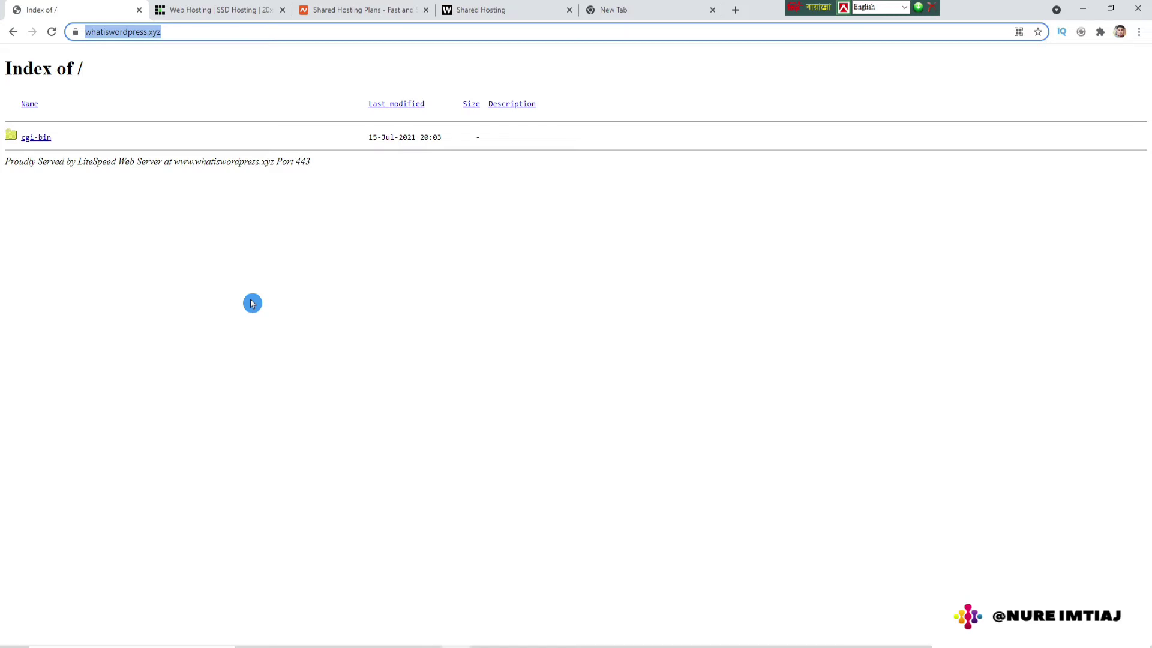
left_click(173, 32)
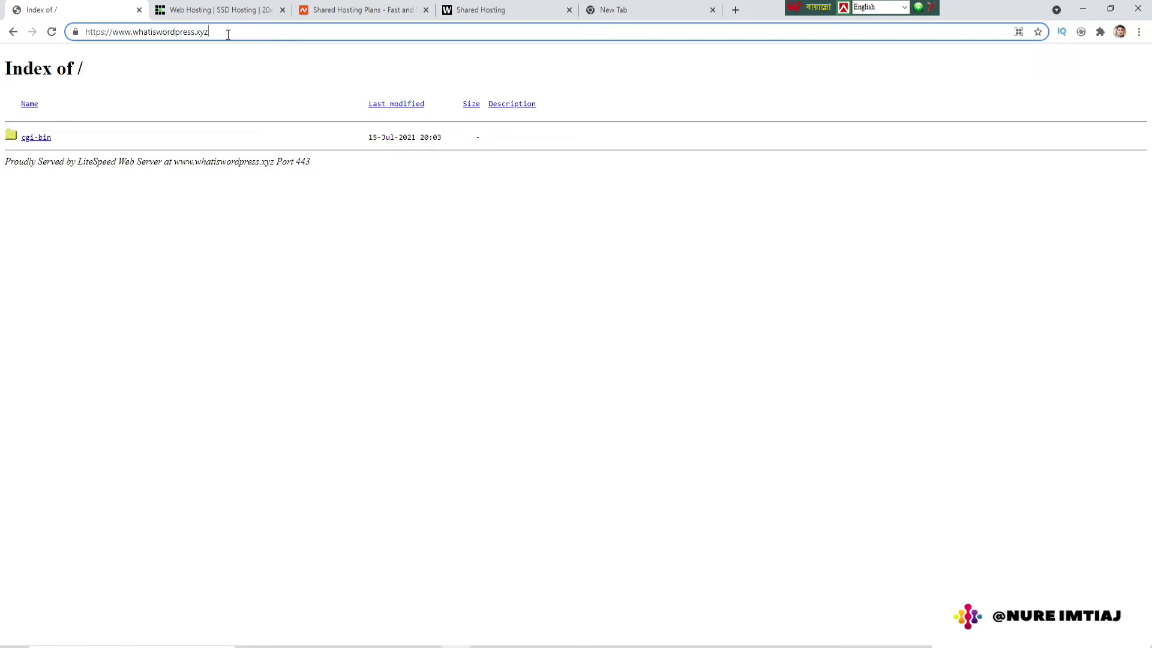
type("/")
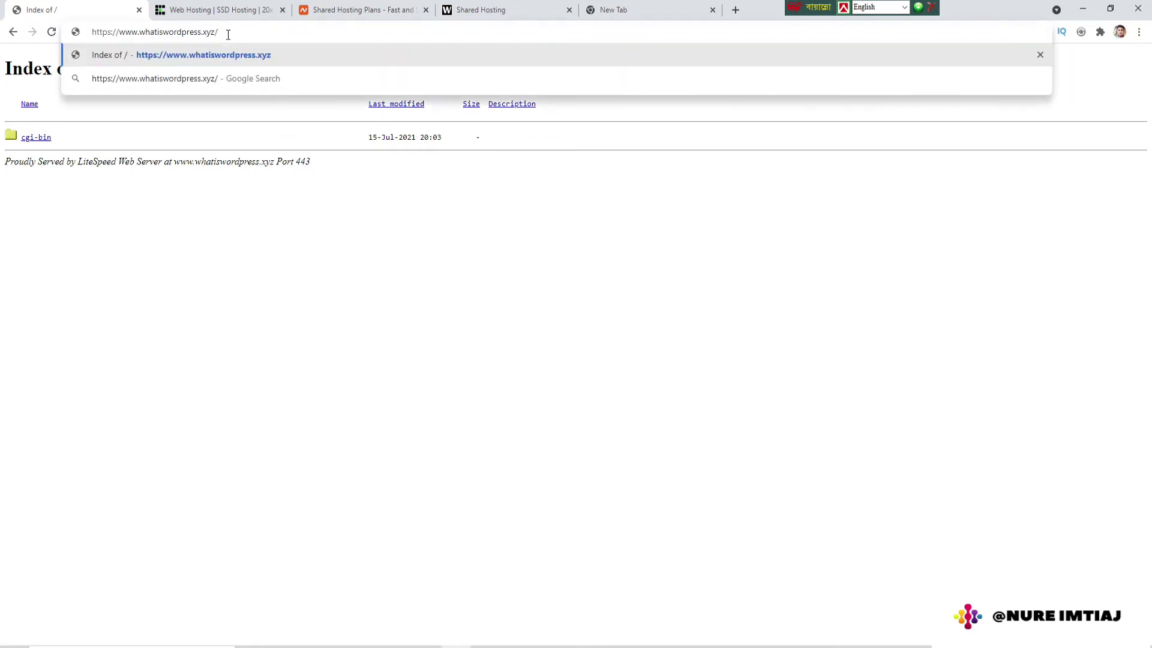
type("cpanel")
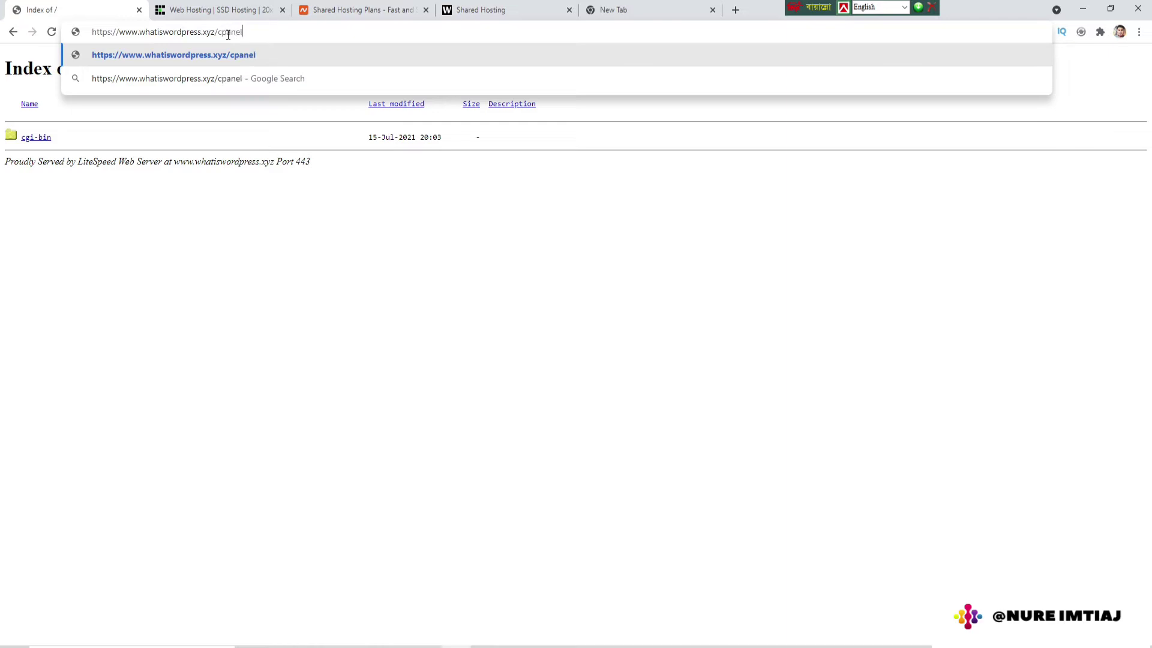
key("Return")
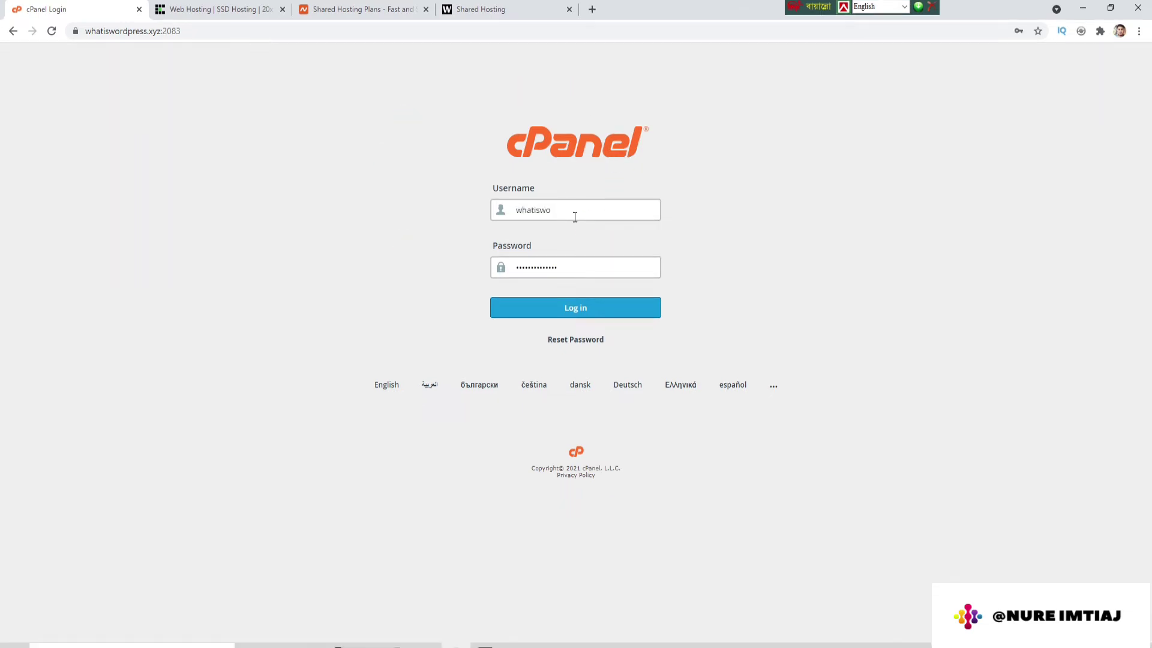
Step: Enter the account username and password and log in to cPanel
left_click(580, 261)
left_click(499, 212)
left_click(529, 284)
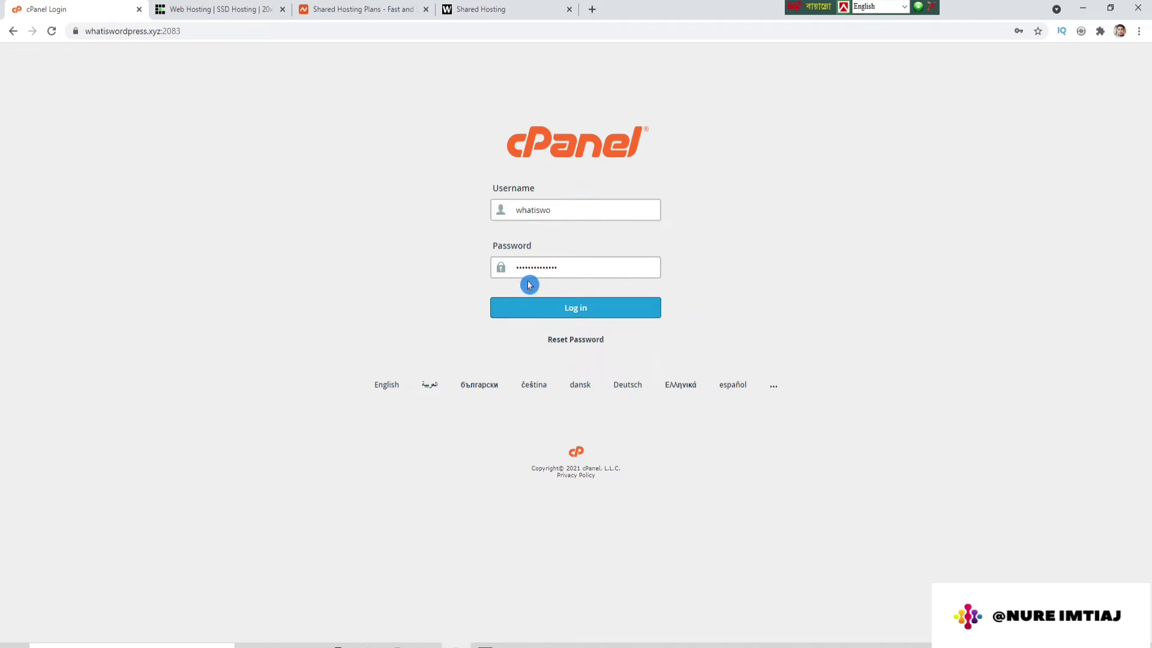
left_click(563, 316)
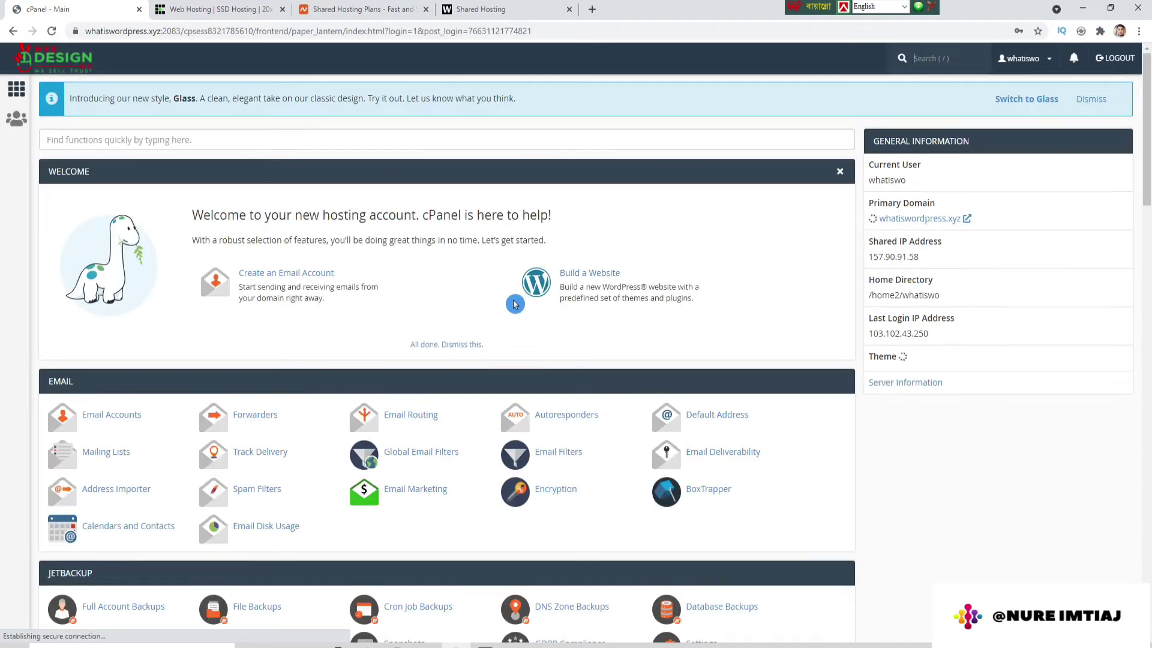
left_click(1025, 239)
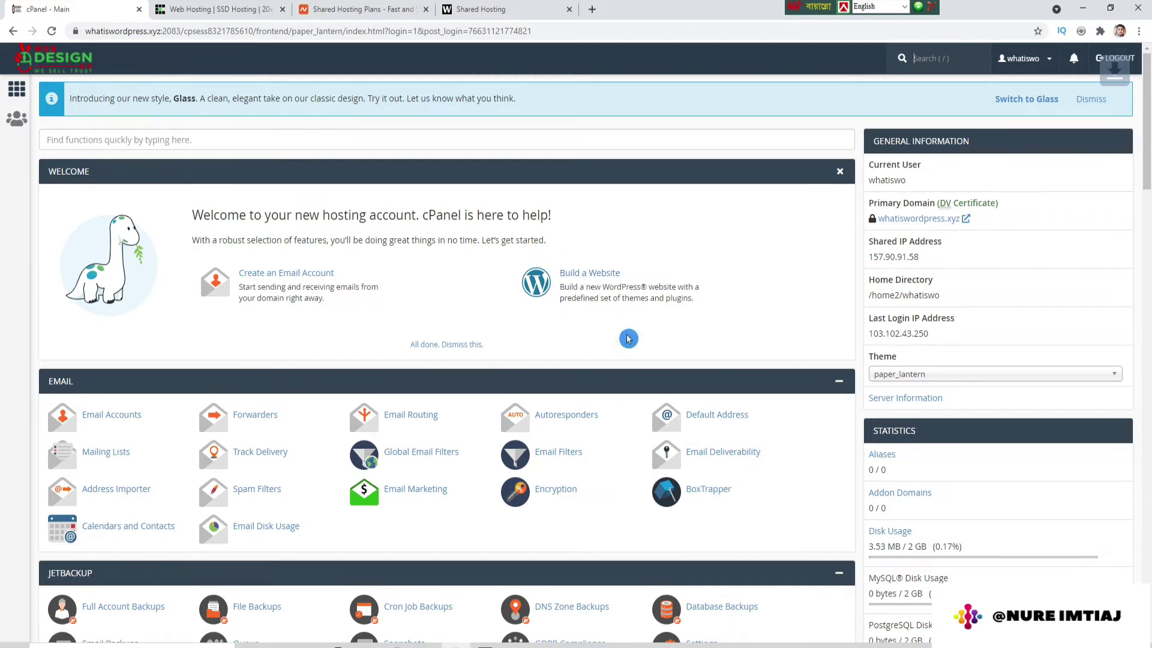
mouse_move(1147, 168)
left_mouse_down()
mouse_move(1149, 256)
mouse_move(1145, 160)
left_mouse_up()
Step: Find and open the Select PHP Version tool with a 'sele' search in cPanel
left_click(918, 57)
type("php v")
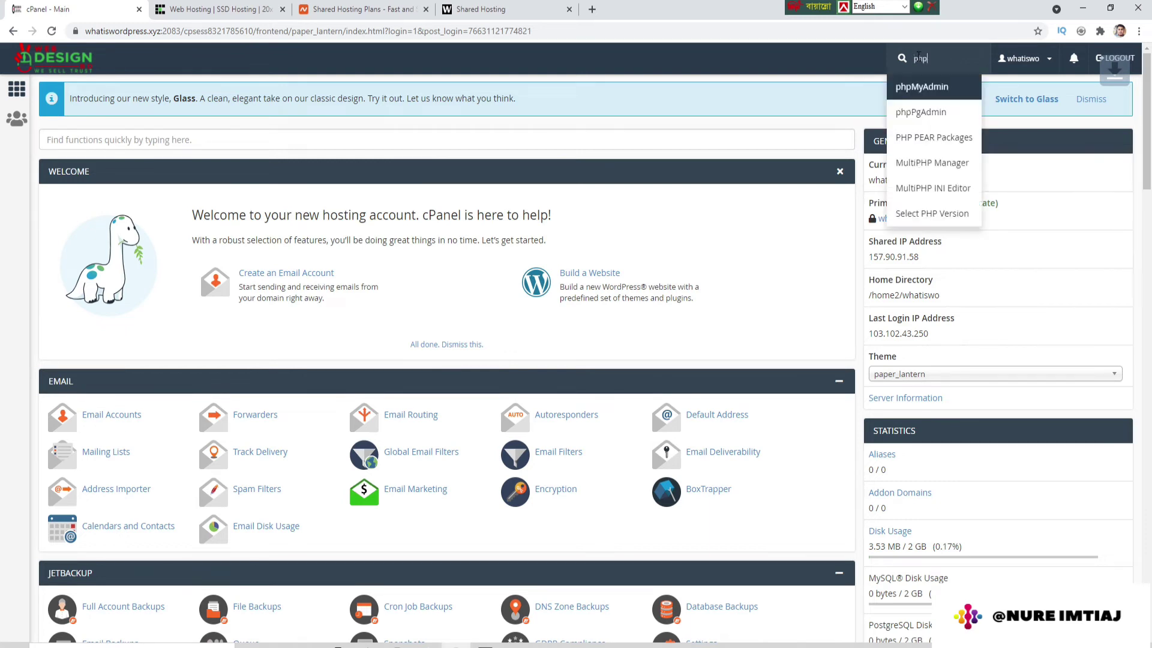
key("BackSpace")
key("BackSpace")
key("BackSpace")
key("BackSpace")
key("BackSpace")
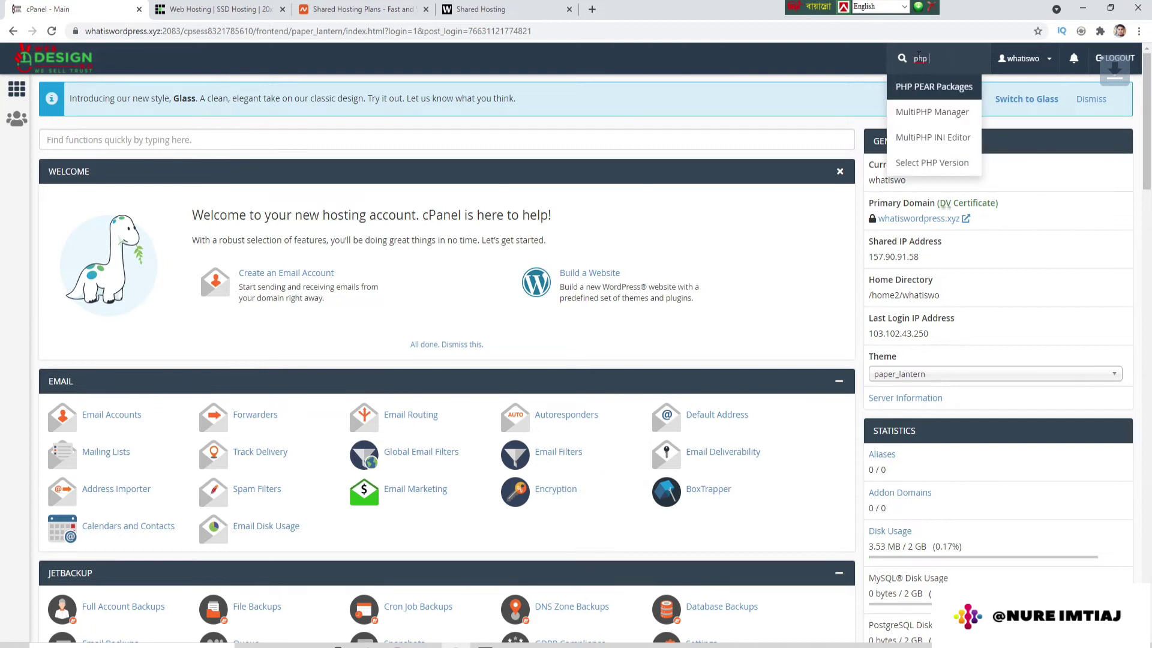
type("select")
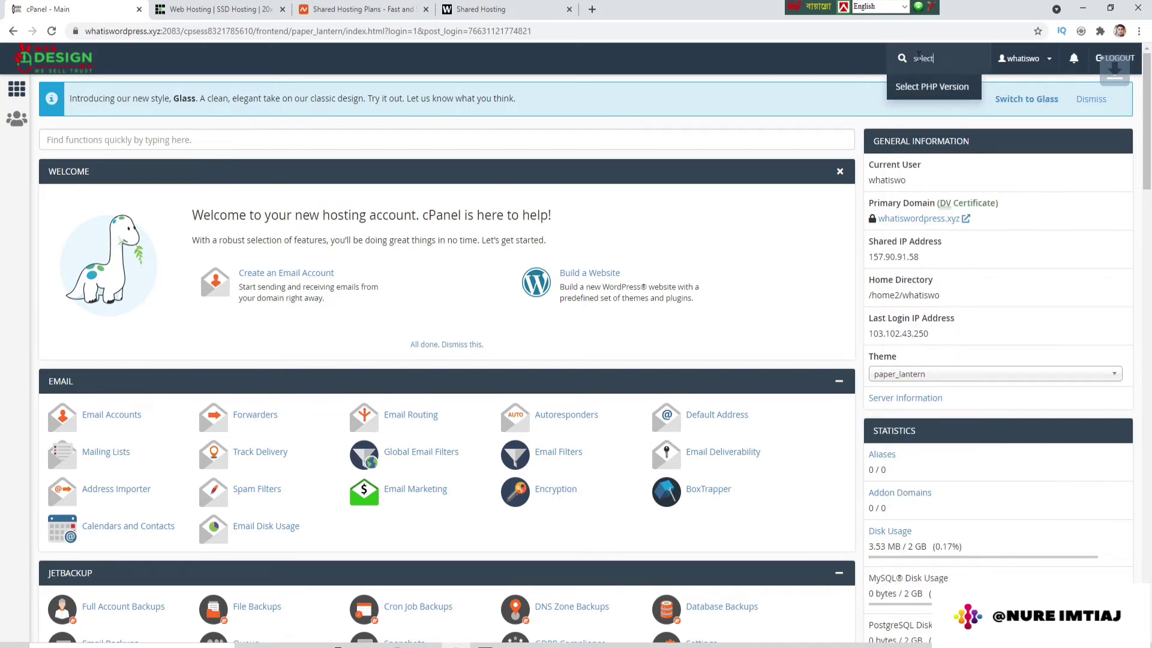
key("Return")
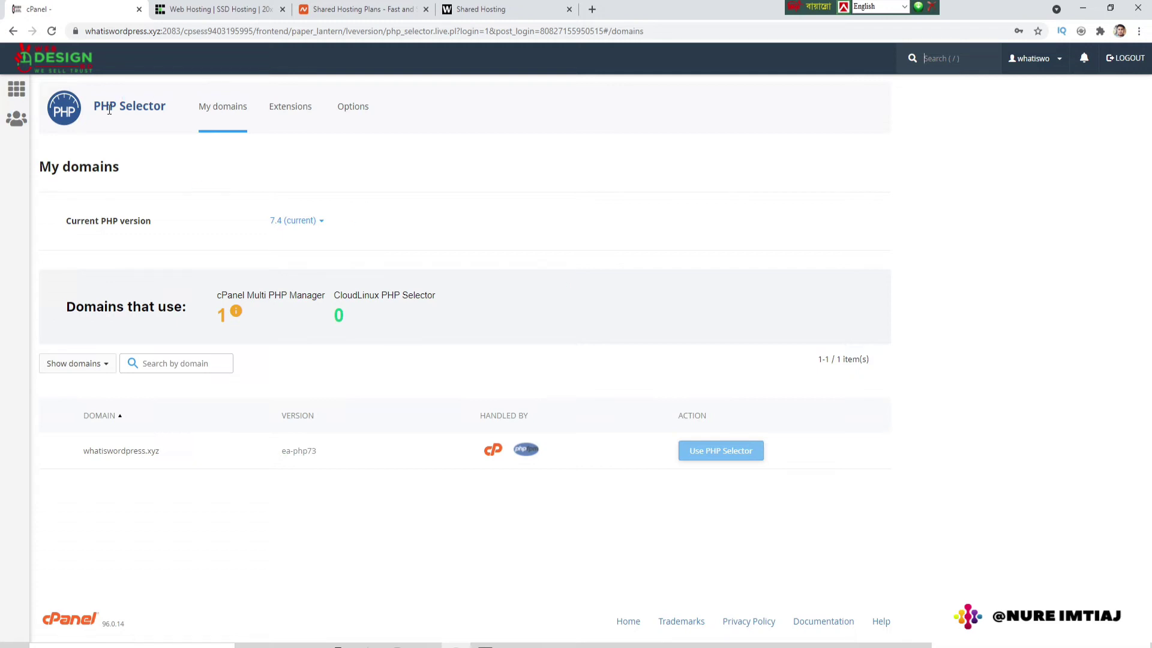
Step: Change the current PHP version from 7.4 to 8.0
left_click_drag(96, 106, 177, 108)
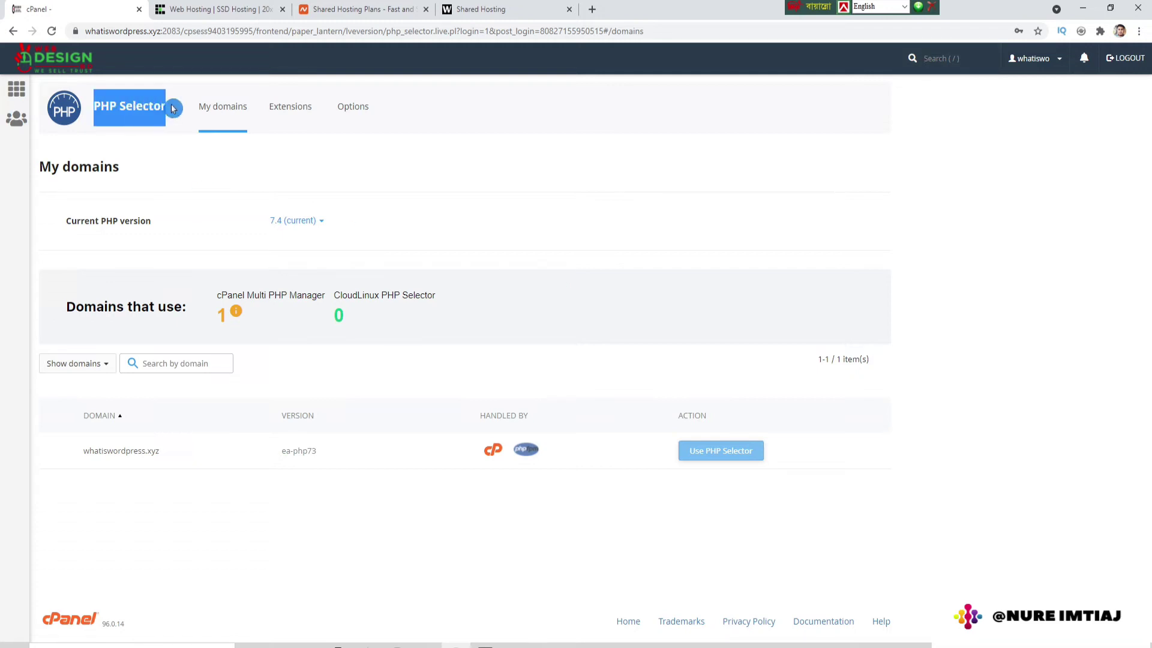
left_click(453, 91)
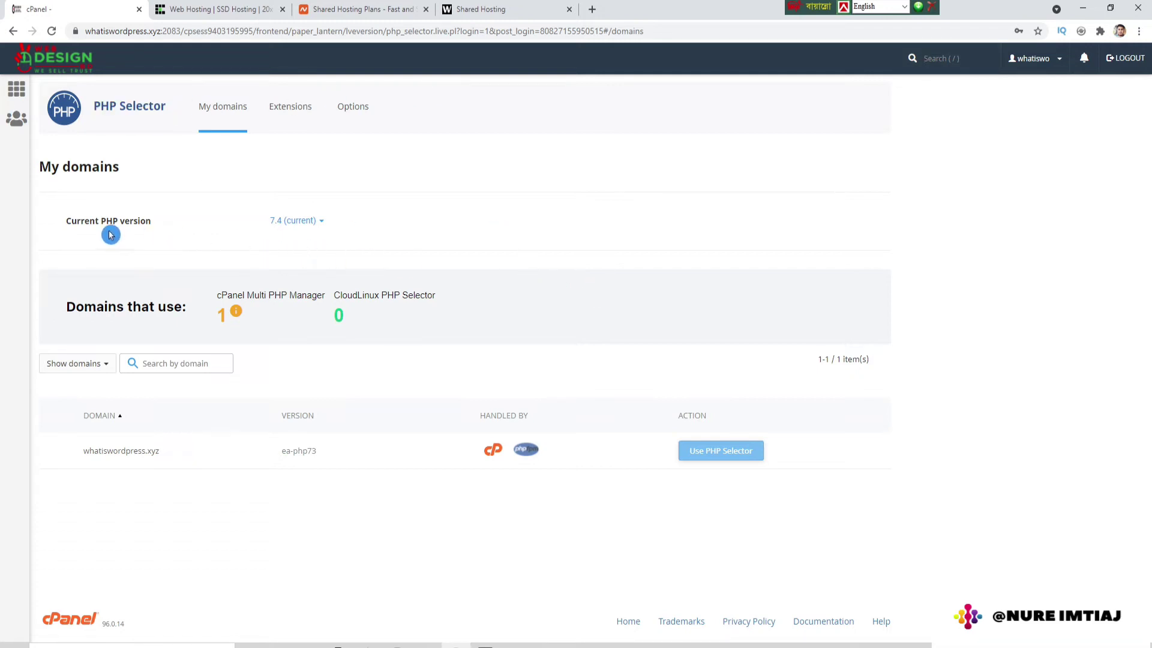
left_click(322, 223)
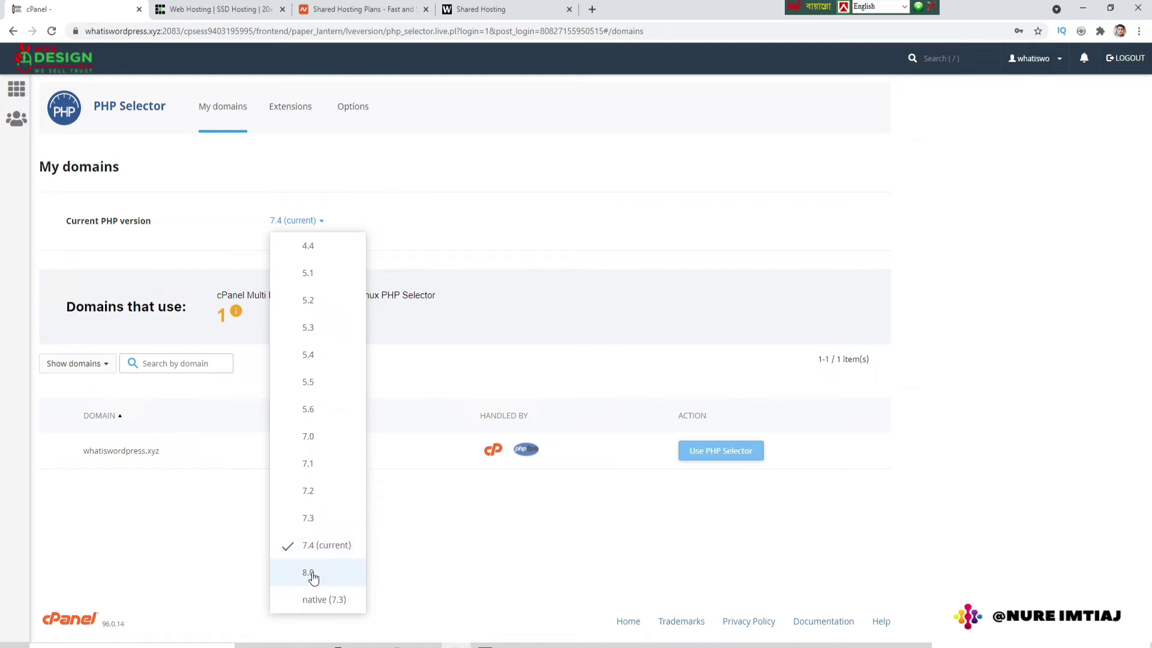
left_click(308, 573)
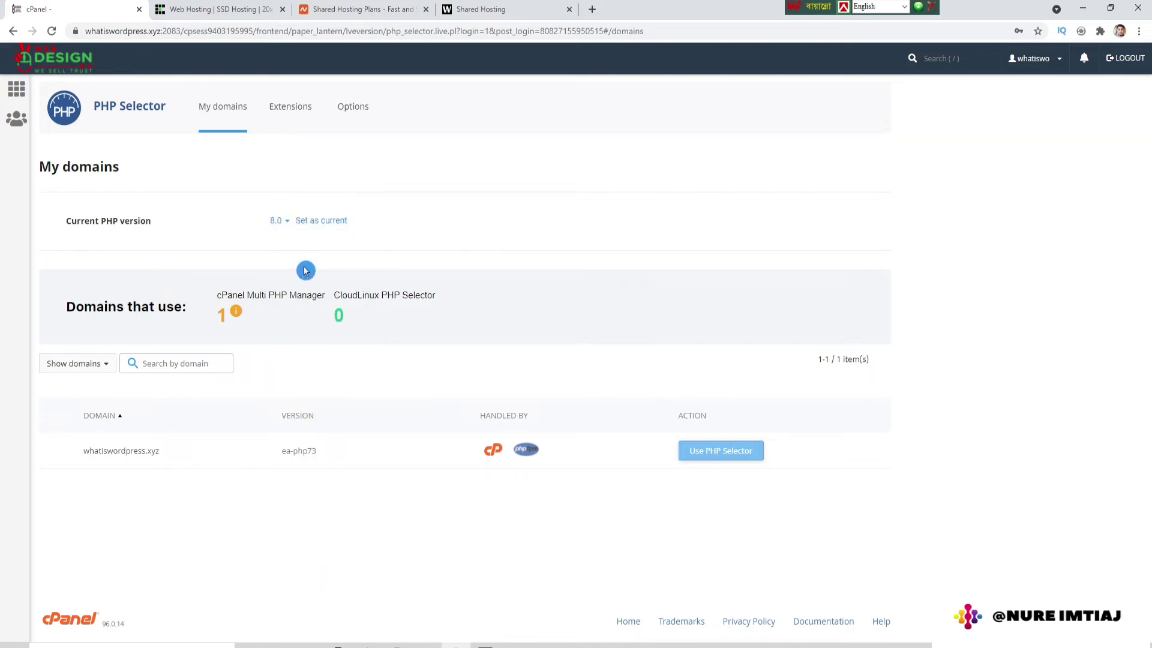
left_click(317, 221)
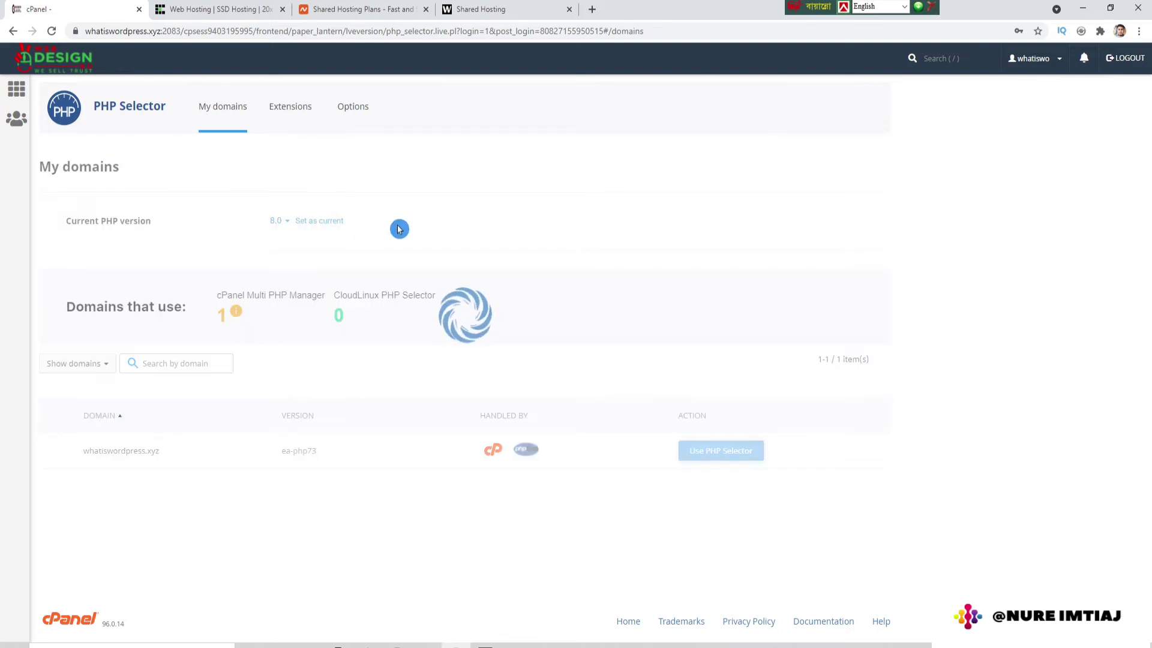
Step: On the PHP Options tab, replace max_execution_time 30 and max_input_time 60 with 5000
left_click(357, 108)
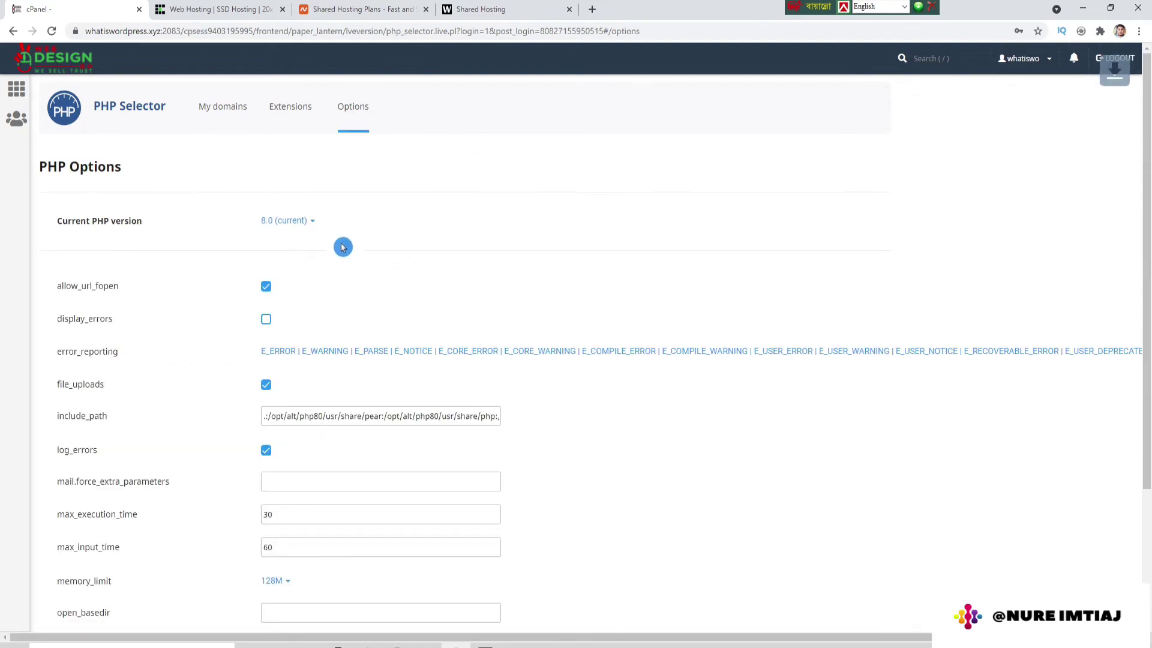
scroll(342, 245, "down", 3)
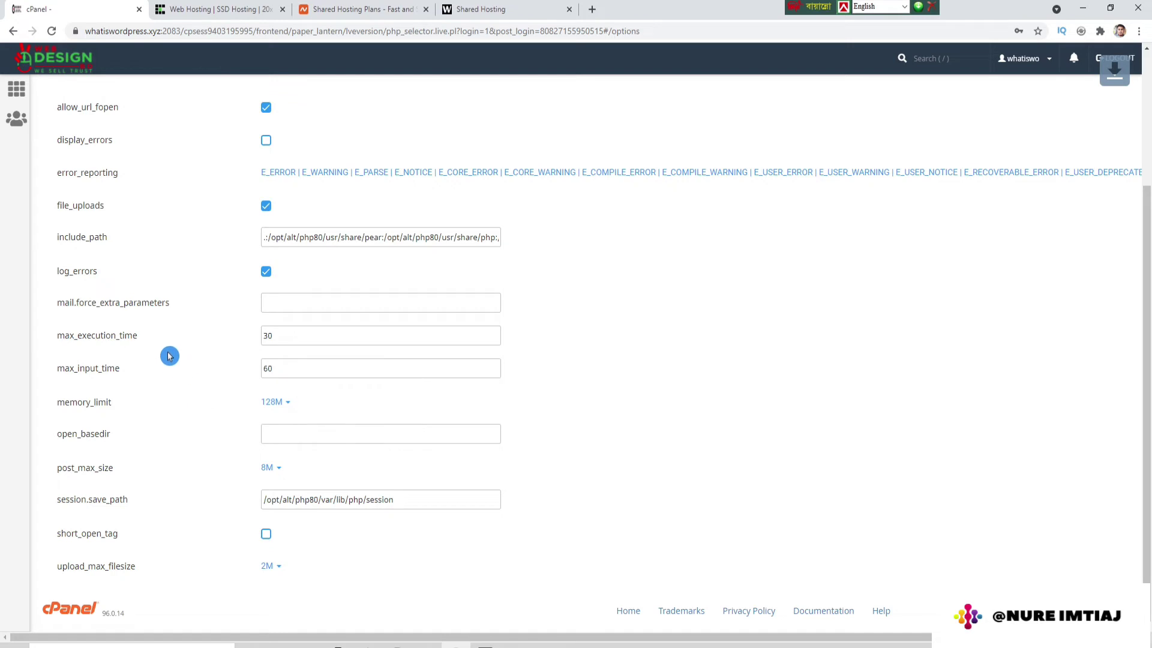
left_click_drag(57, 340, 149, 340)
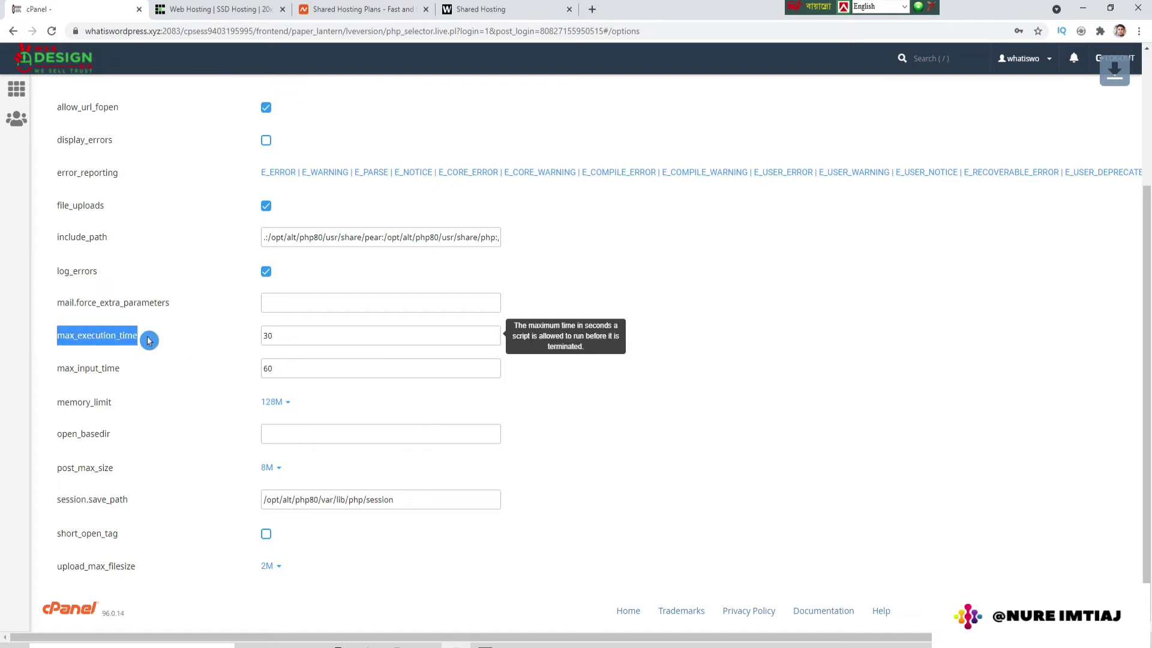
left_click(160, 340)
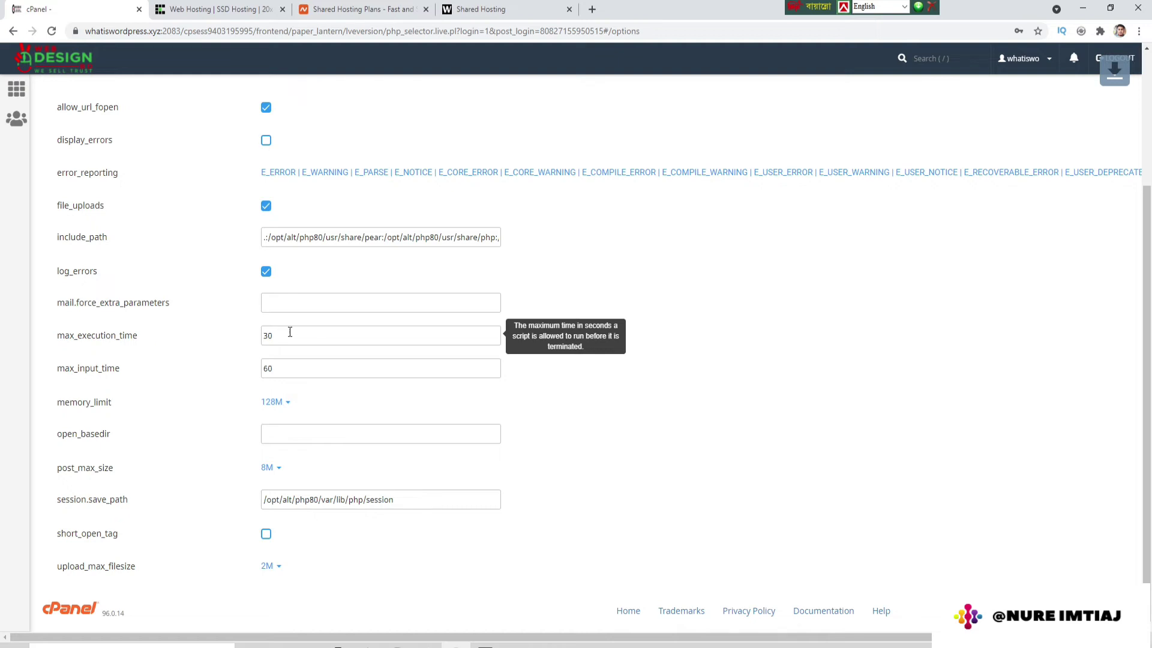
left_click_drag(276, 331, 217, 347)
type("5000")
left_click(126, 381)
left_click(296, 384)
left_click_drag(272, 370, 194, 374)
type("500")
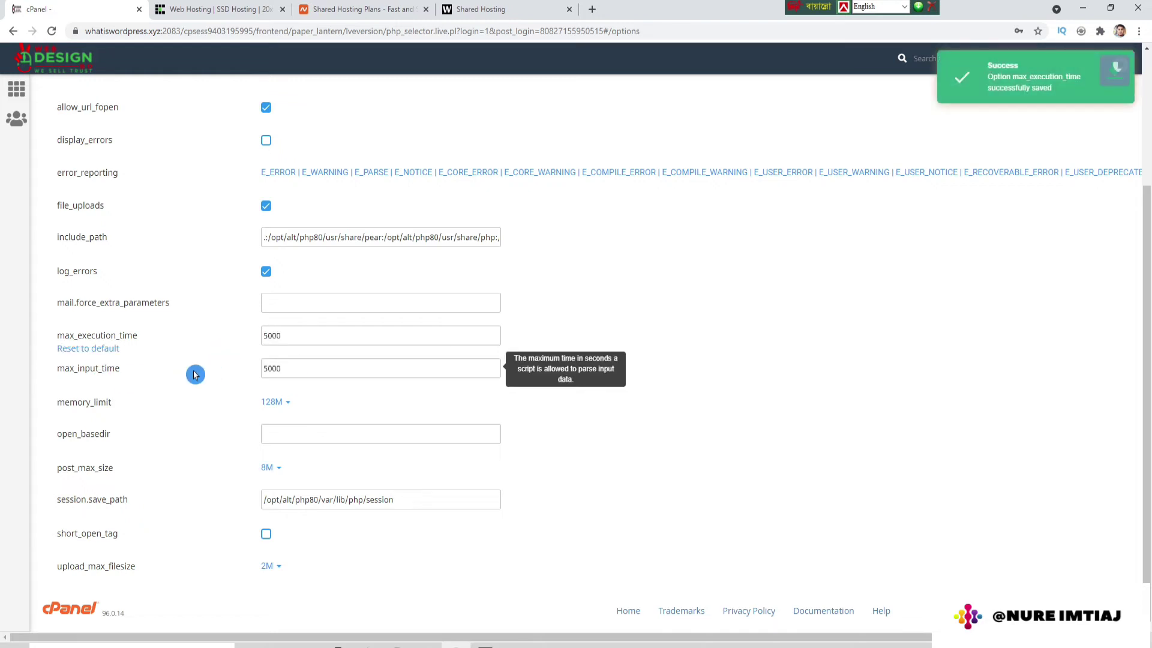
type("0")
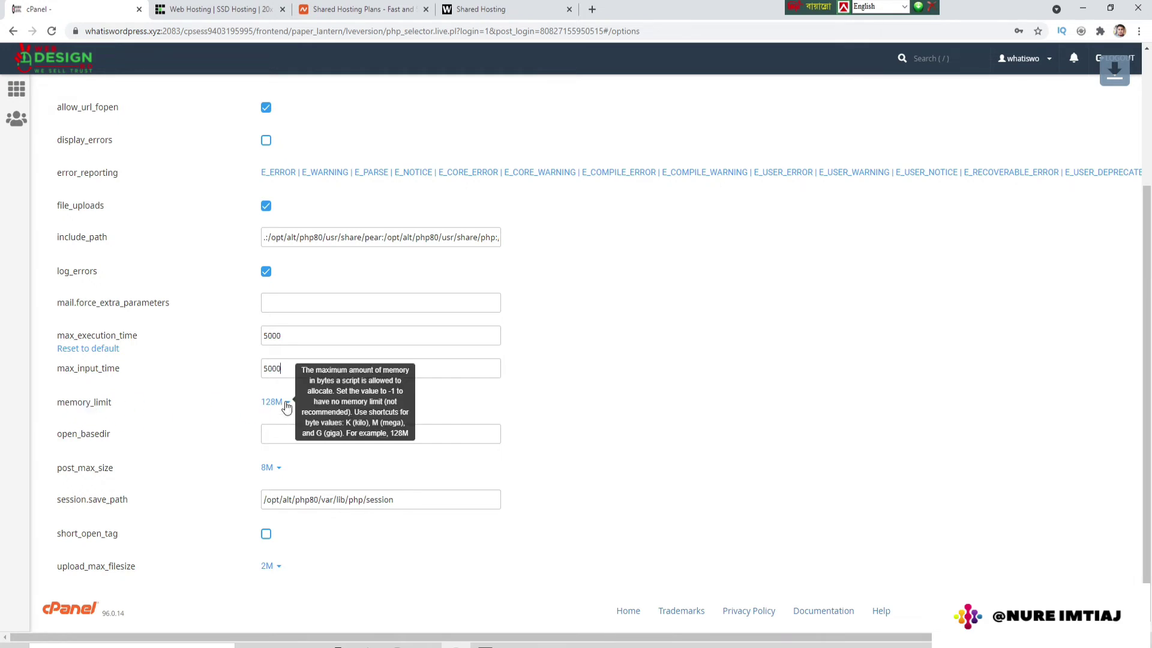
Step: Choose memory_limit 512M, post_max_size 128M and upload_max_filesize 1G in PHP Options
left_click(286, 407)
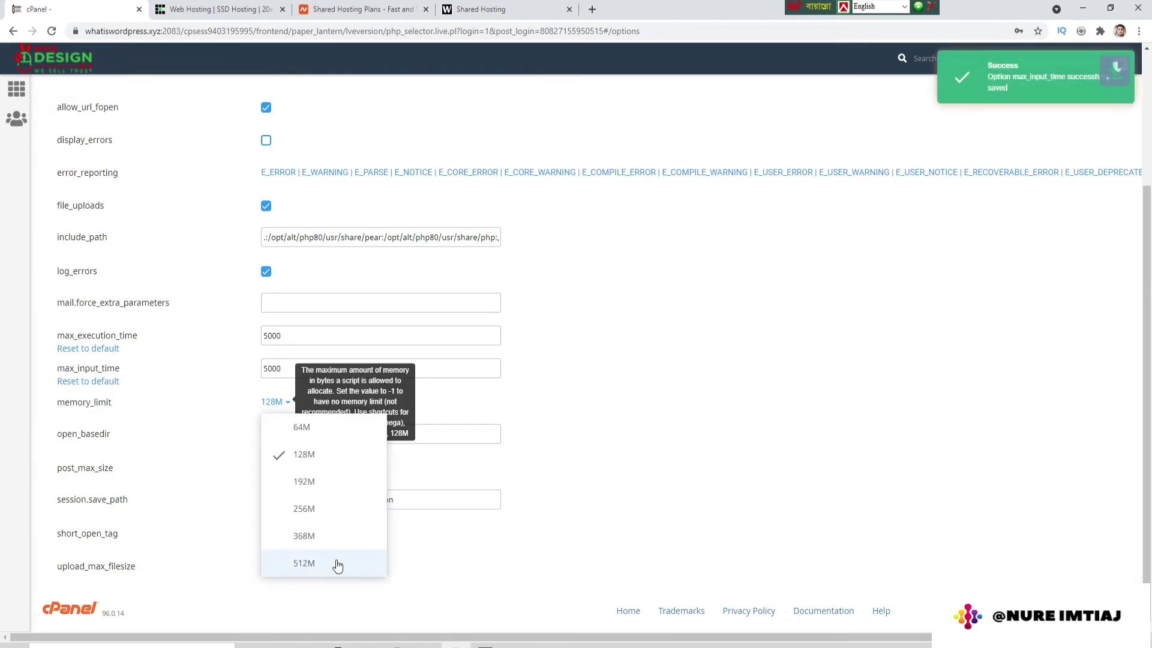
left_click(302, 564)
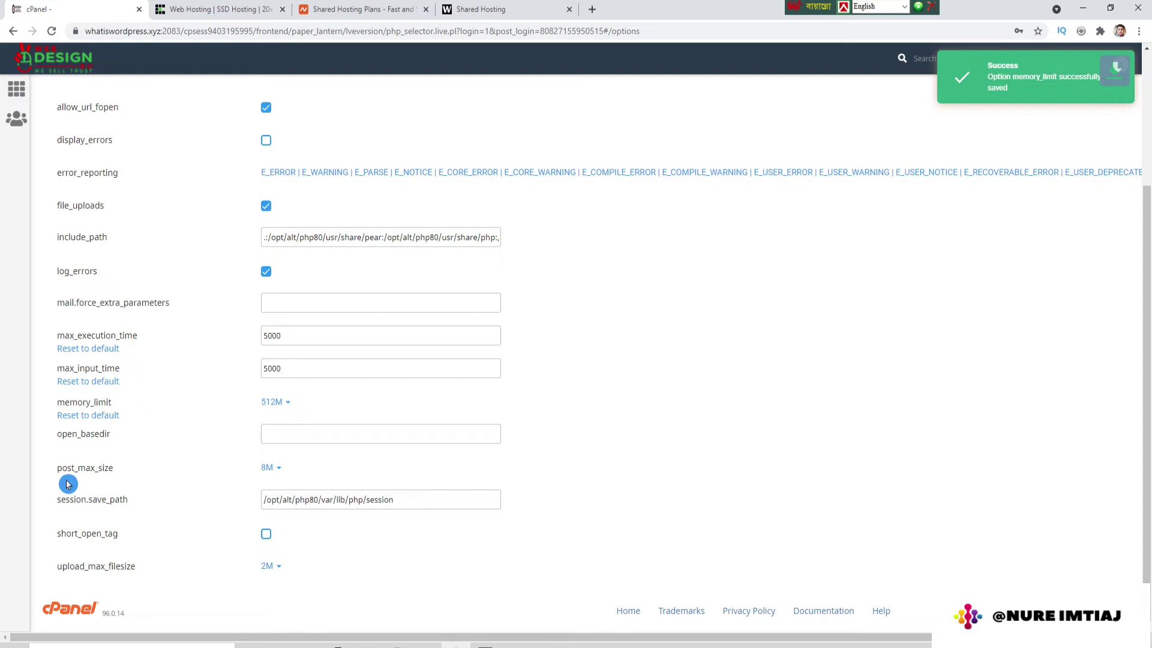
left_click(275, 468)
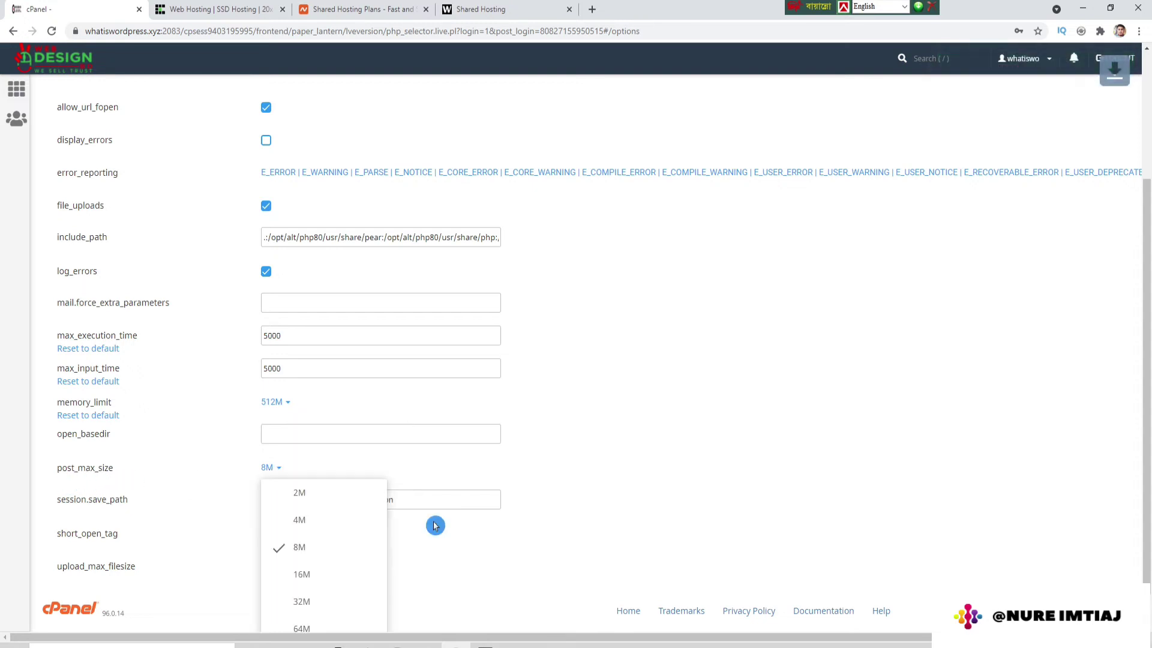
scroll(355, 540, "down", 1)
left_click(322, 617)
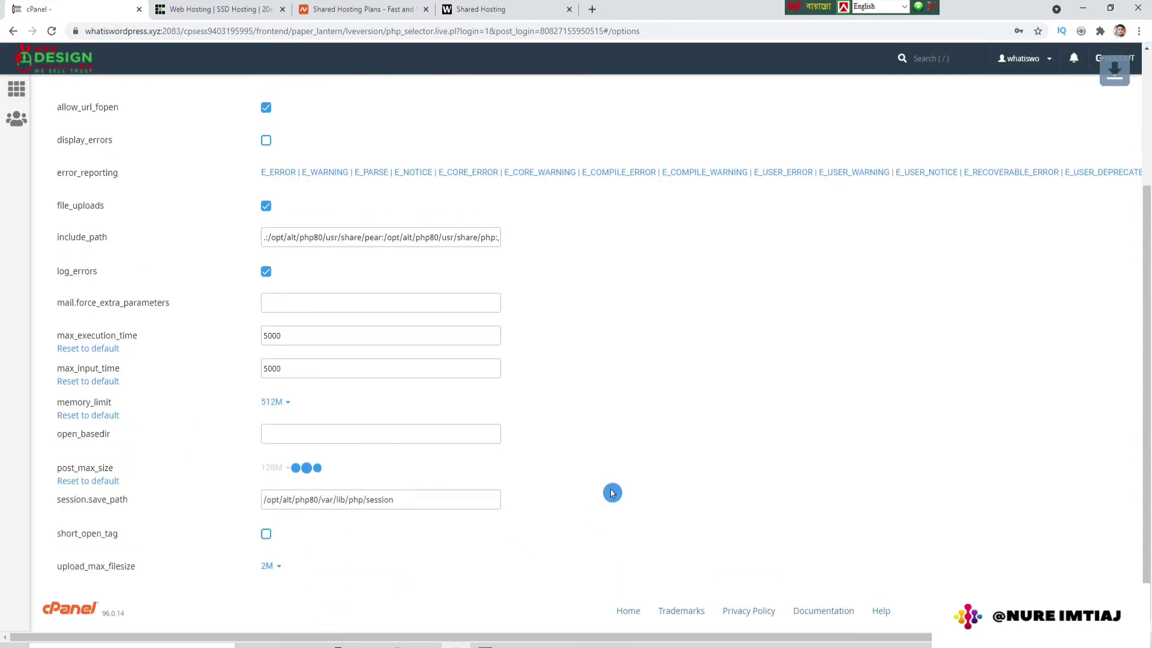
left_click(273, 572)
scroll(271, 570, "down", 3)
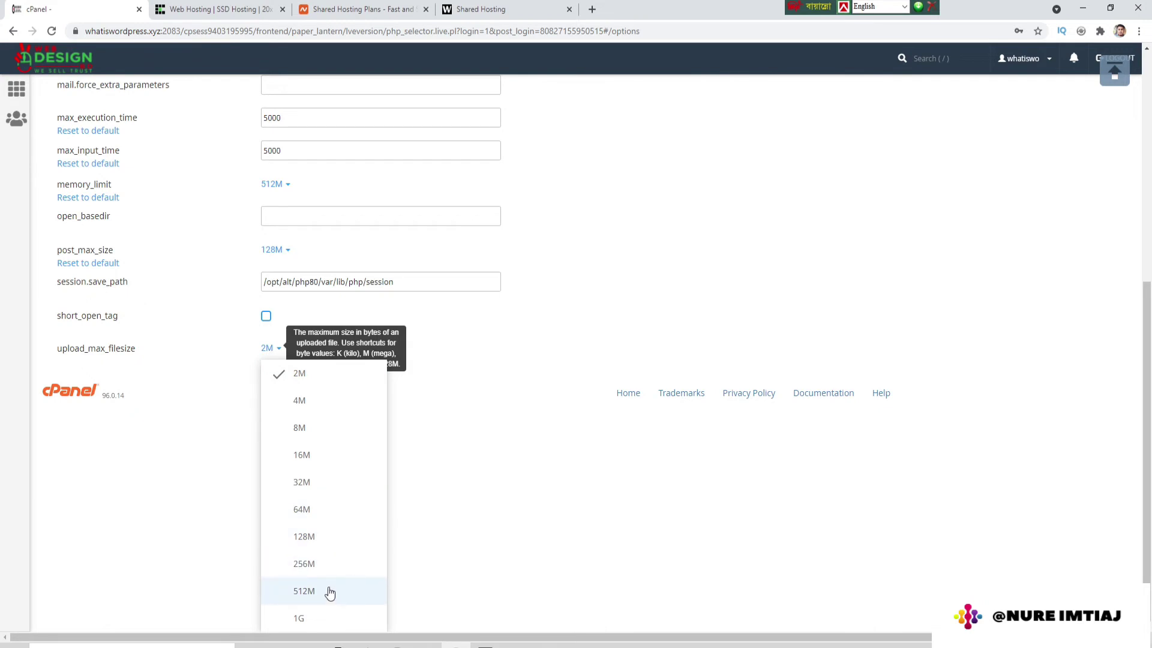
left_click(303, 619)
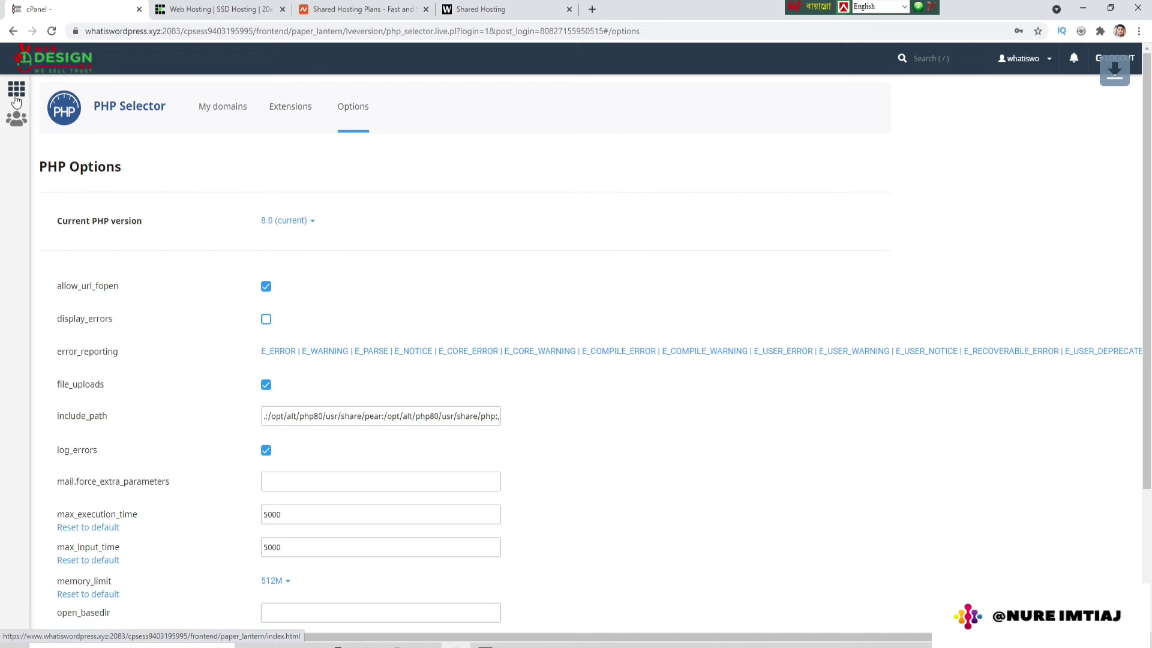
Step: Return to the cPanel home page and browse its tools
left_click(16, 88)
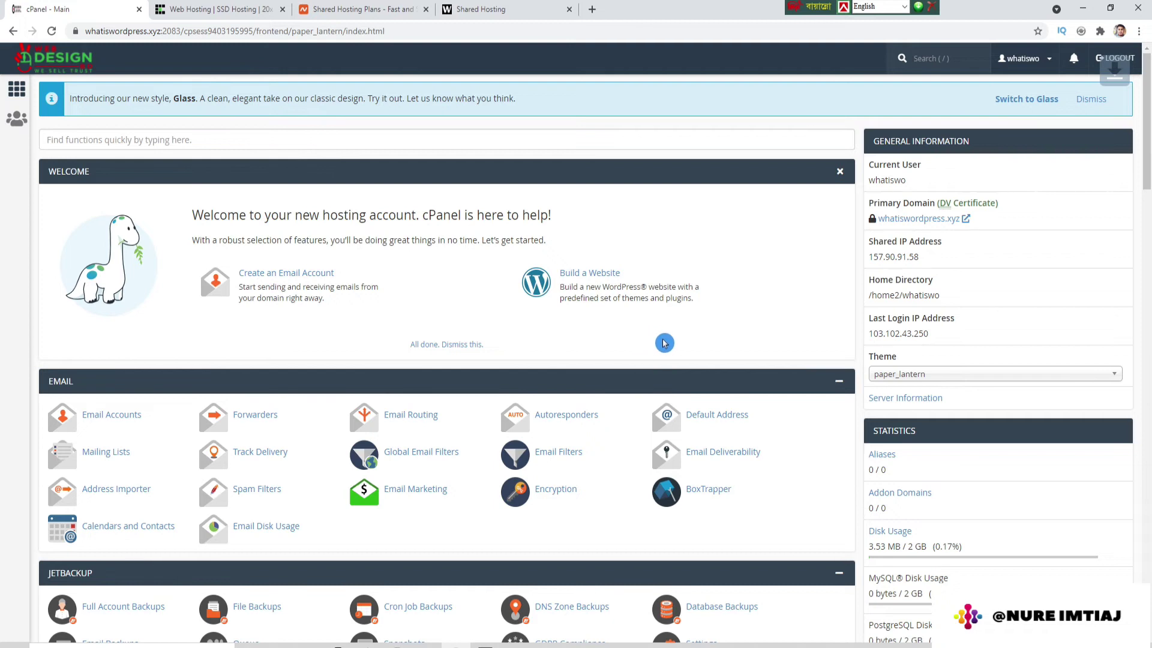
middle_click(697, 371)
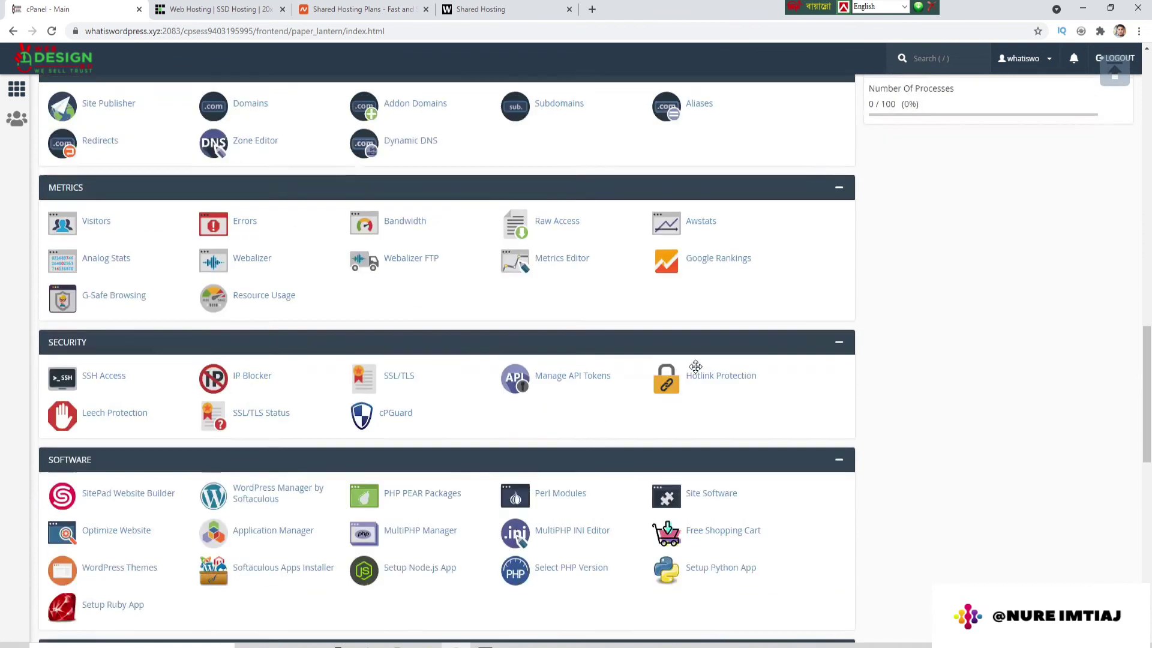
left_click(697, 371)
scroll(698, 371, "down", 7)
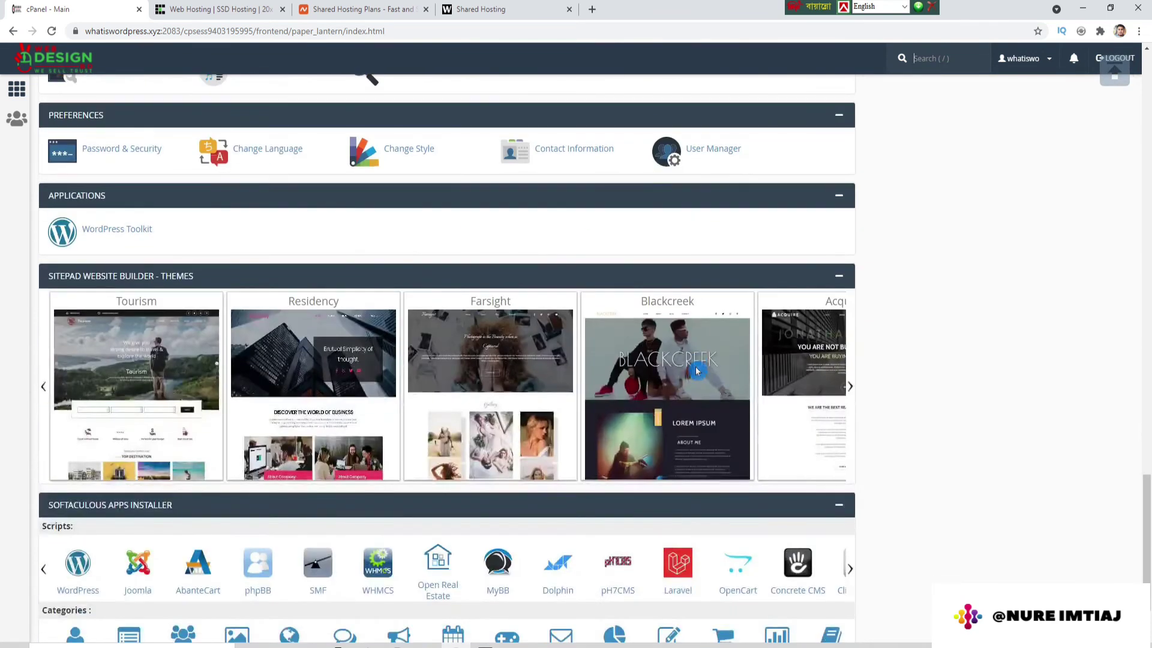
middle_click(36, 530)
Step: Search cPanel for 'sof' and launch Softaculous Apps Installer
left_click(916, 58)
type("soft")
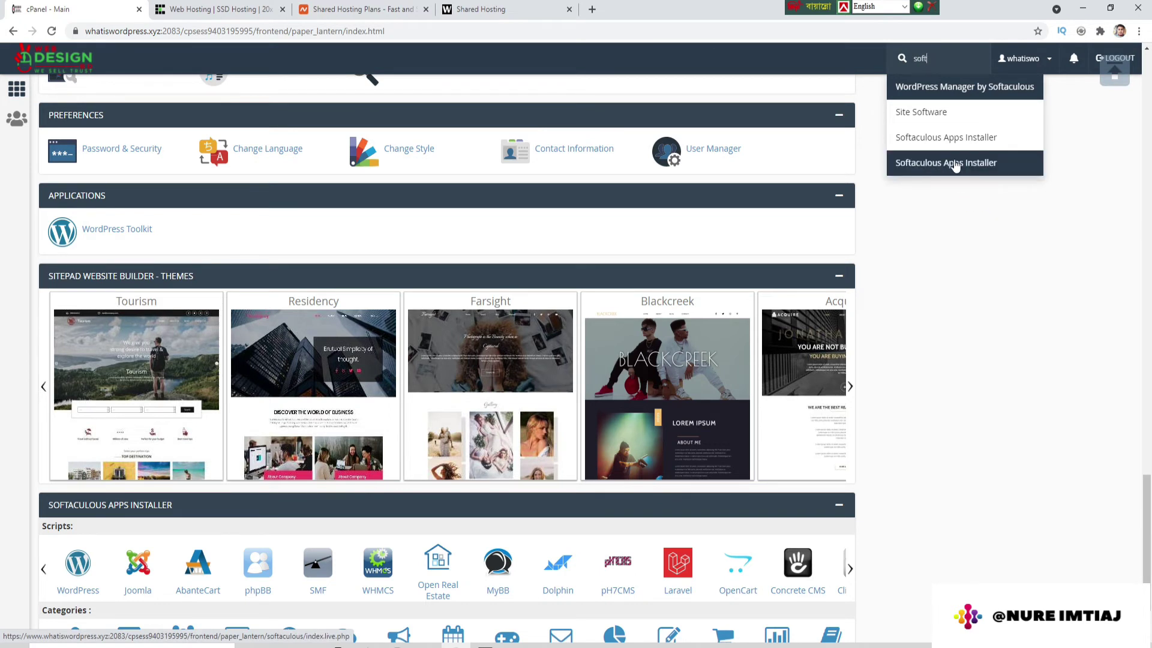
left_click(975, 140)
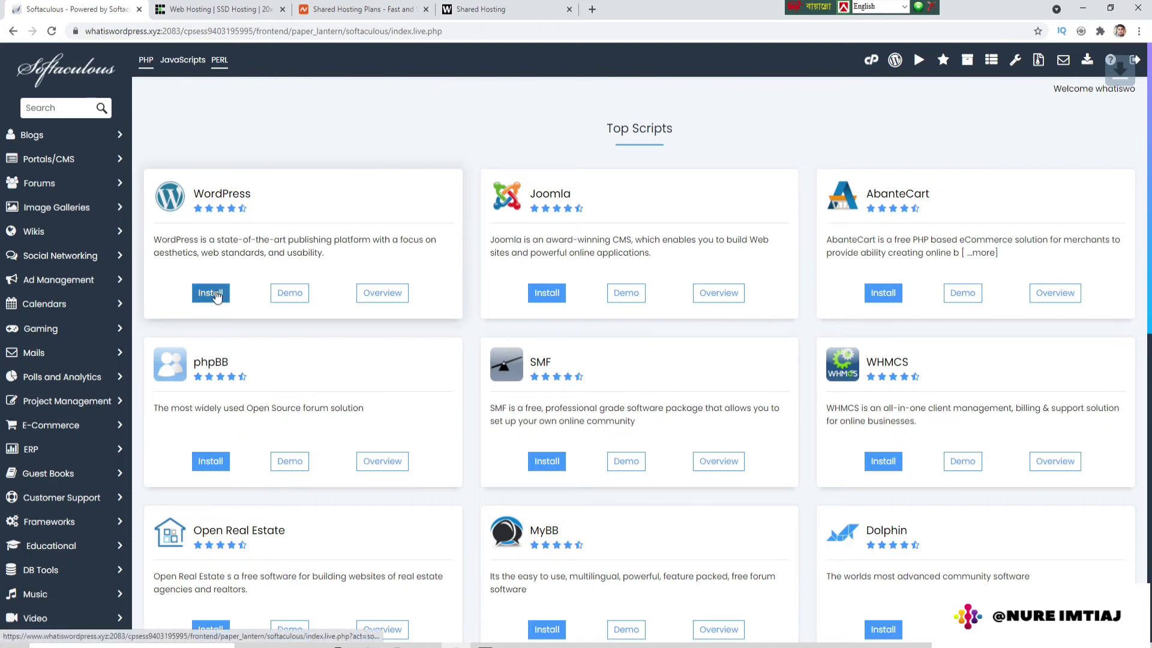
Step: Return to cPanel and open the WordPress 5.8 overview in the Softaculous Apps Installer
left_click(211, 294)
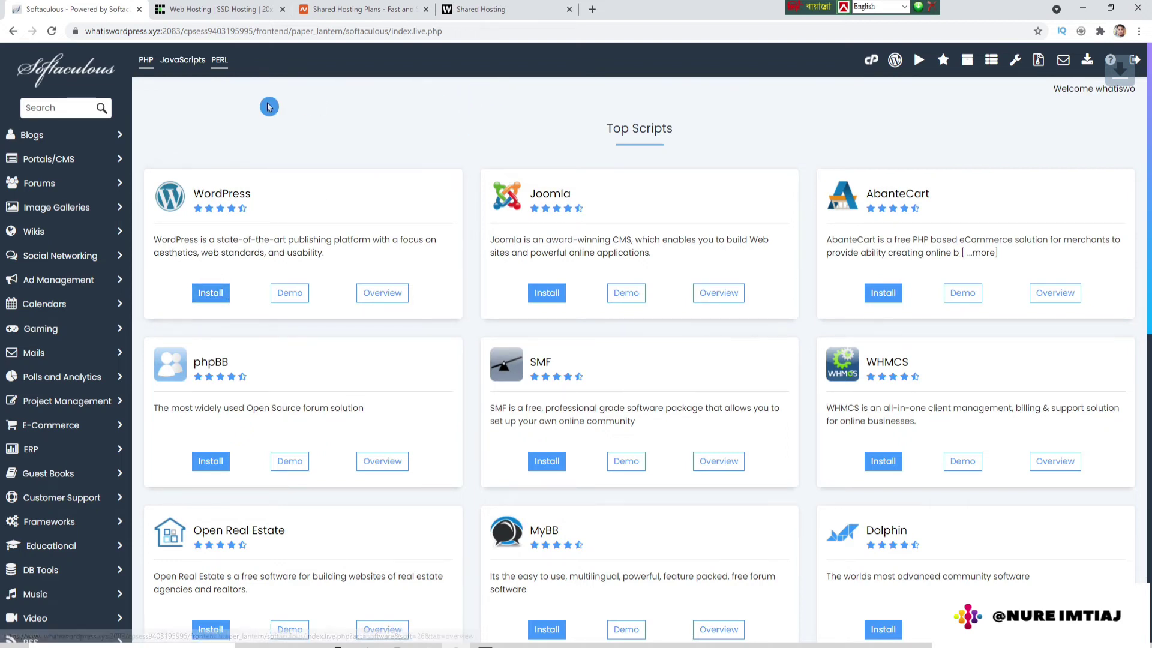
left_click(15, 35)
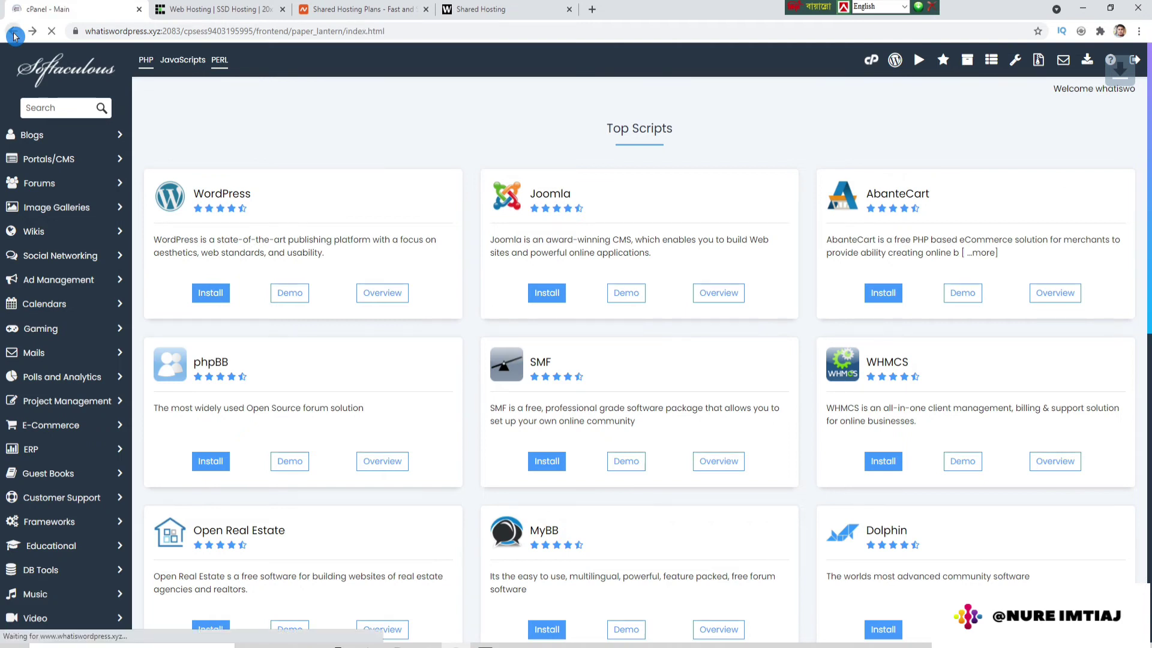
scroll(378, 366, "down", 10)
scroll(380, 367, "down", 6)
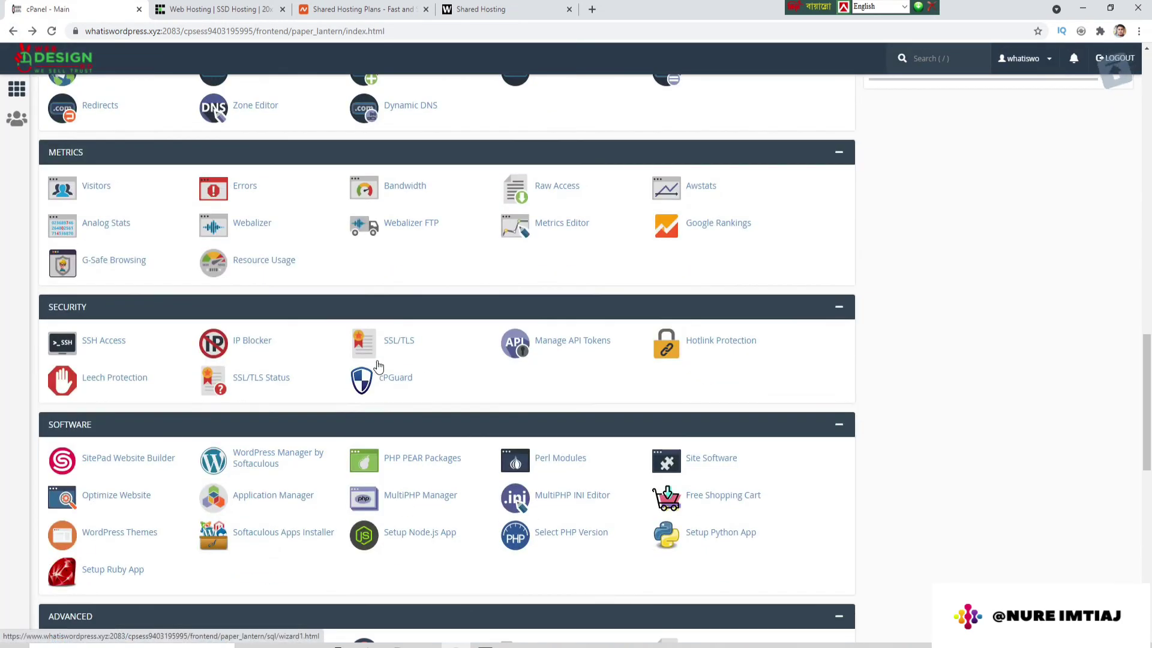
scroll(380, 367, "down", 6)
left_click(143, 471)
scroll(143, 472, "down", 5)
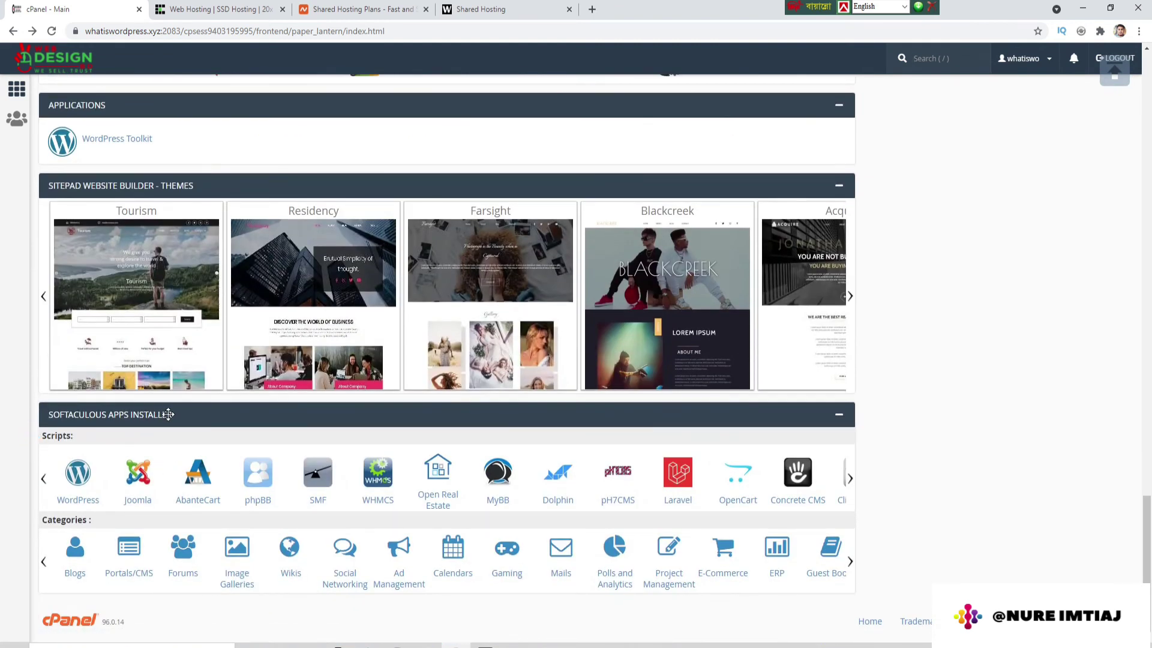
left_click(74, 477)
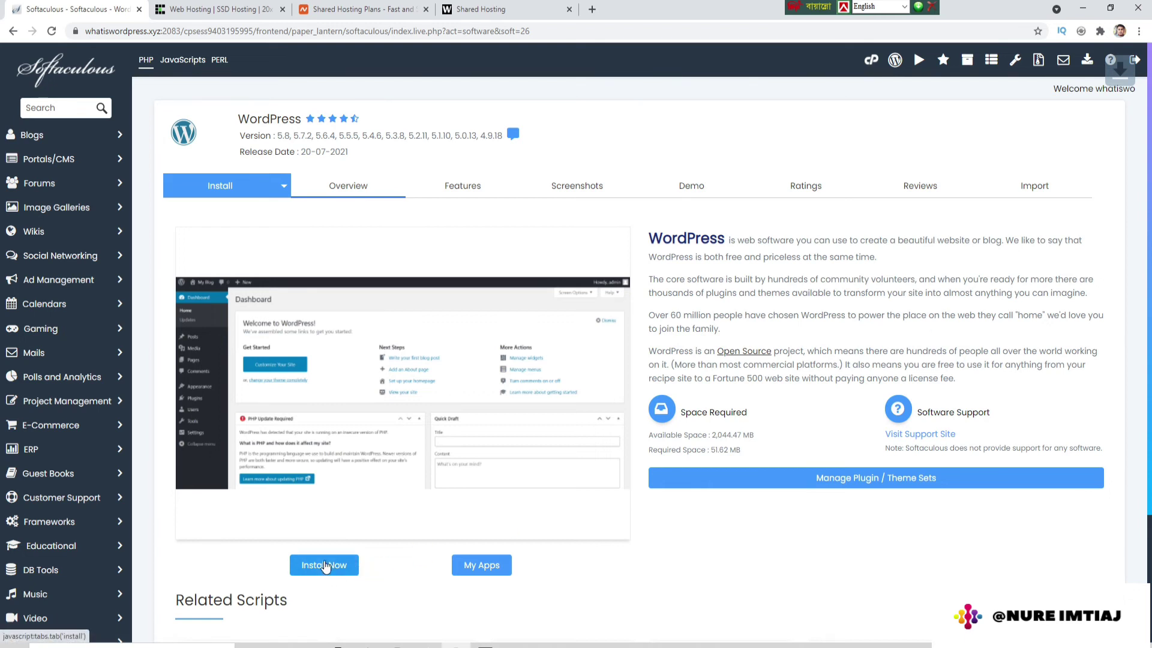
left_click(324, 566)
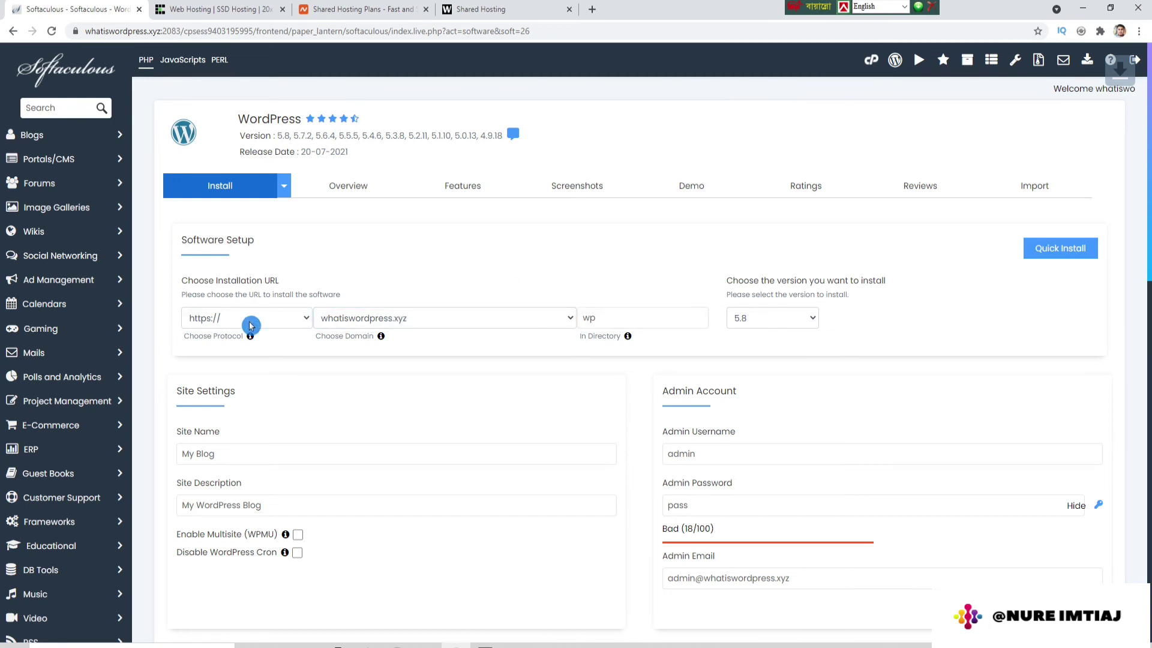
left_click(306, 318)
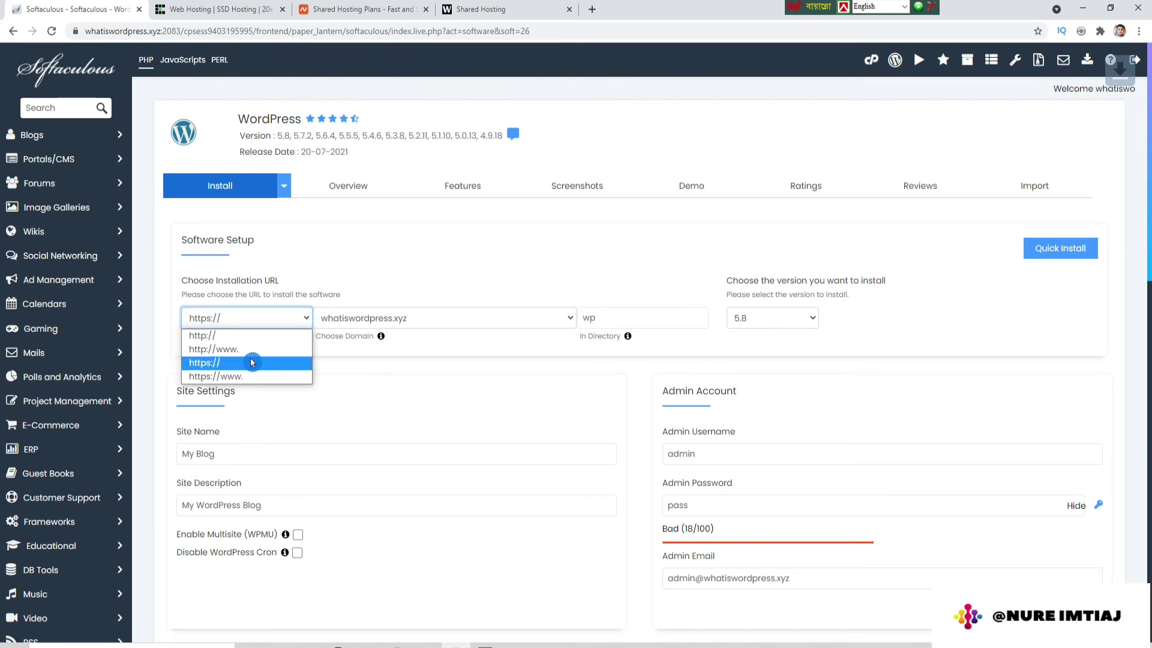
left_click(212, 365)
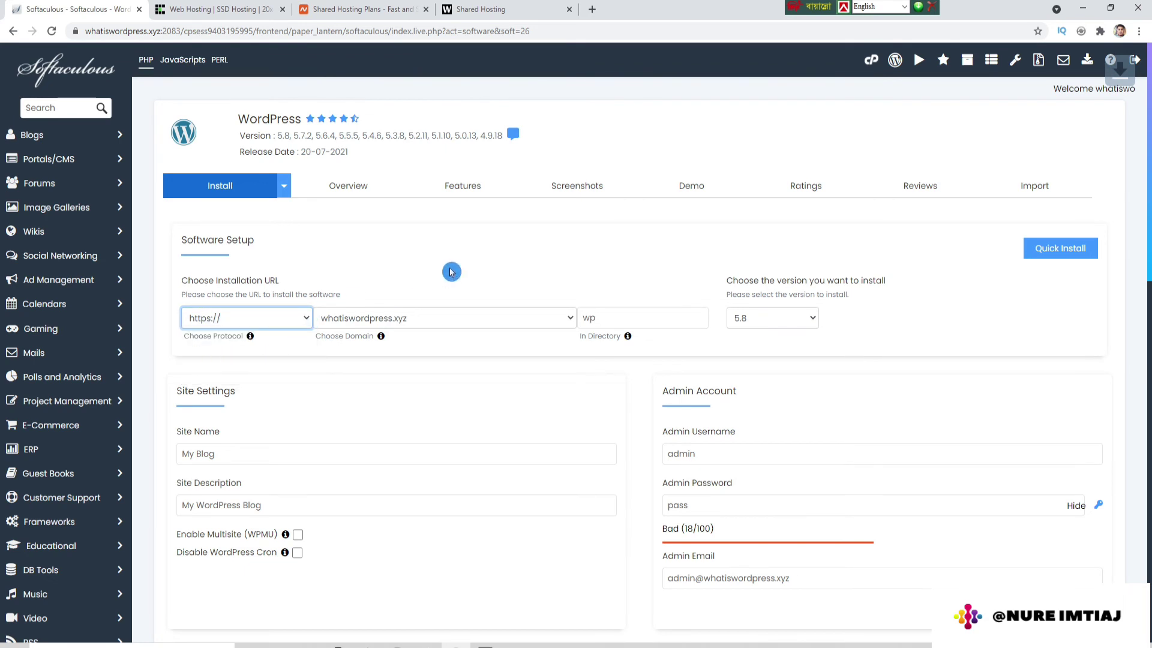
left_click(422, 318)
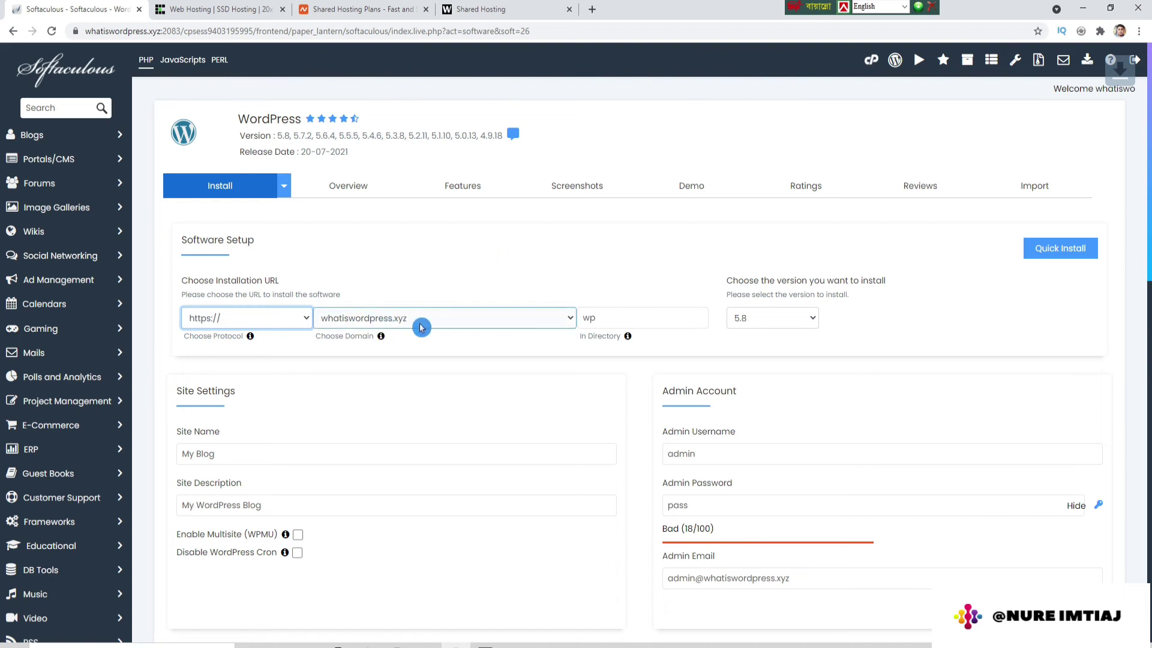
left_click(599, 318)
left_click_drag(600, 318, 569, 323)
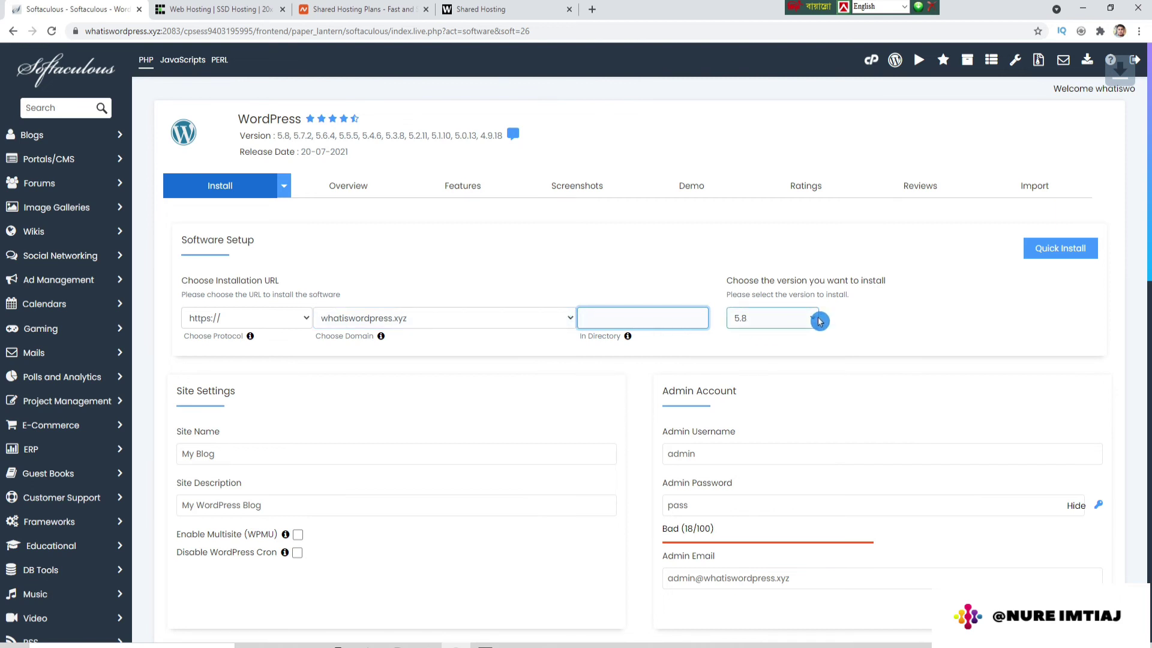
left_click(759, 327)
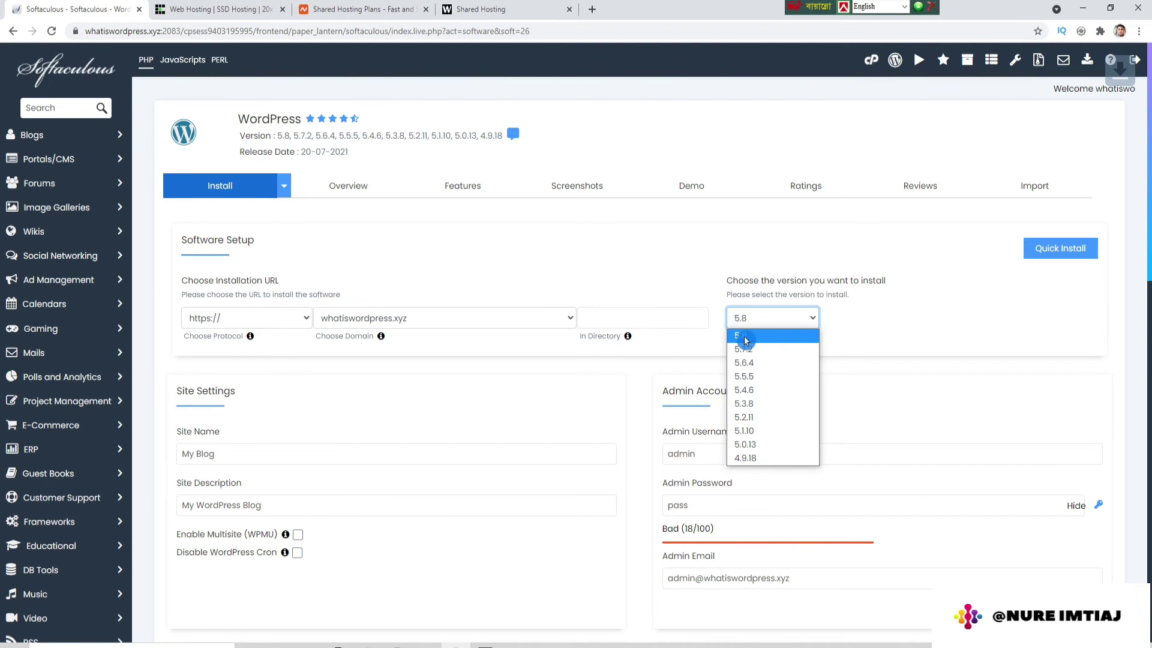
left_click(744, 341)
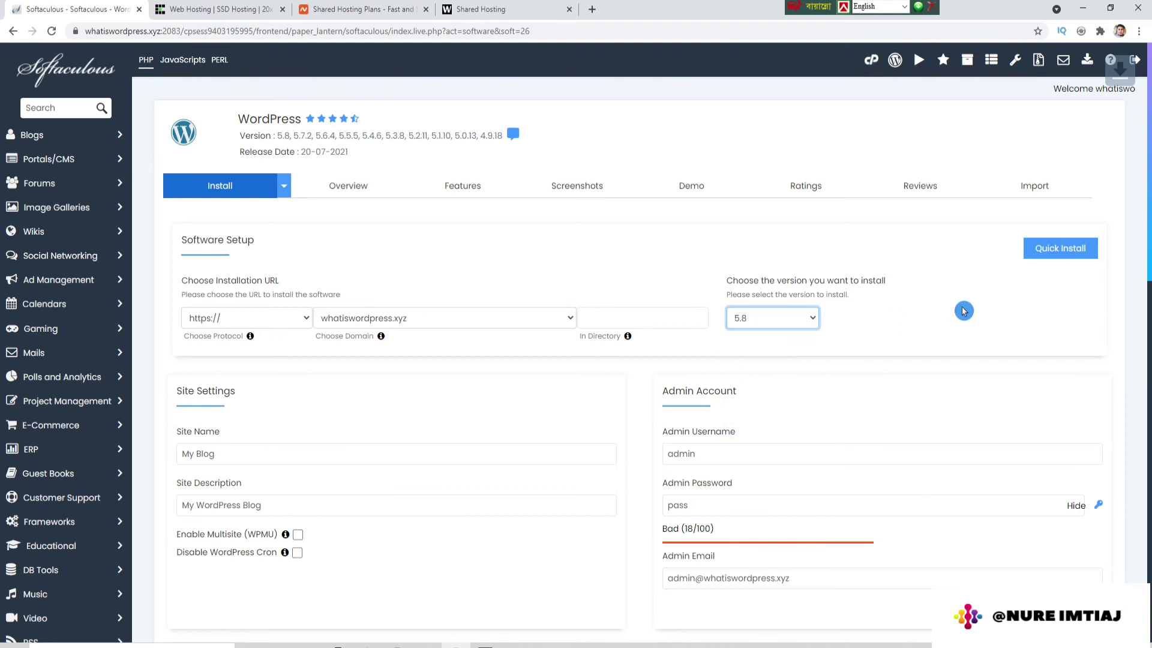
Step: Name the site 'what is WordPress dot xyz' and set the description to 'My new WordPress Blog'
scroll(548, 372, "down", 3)
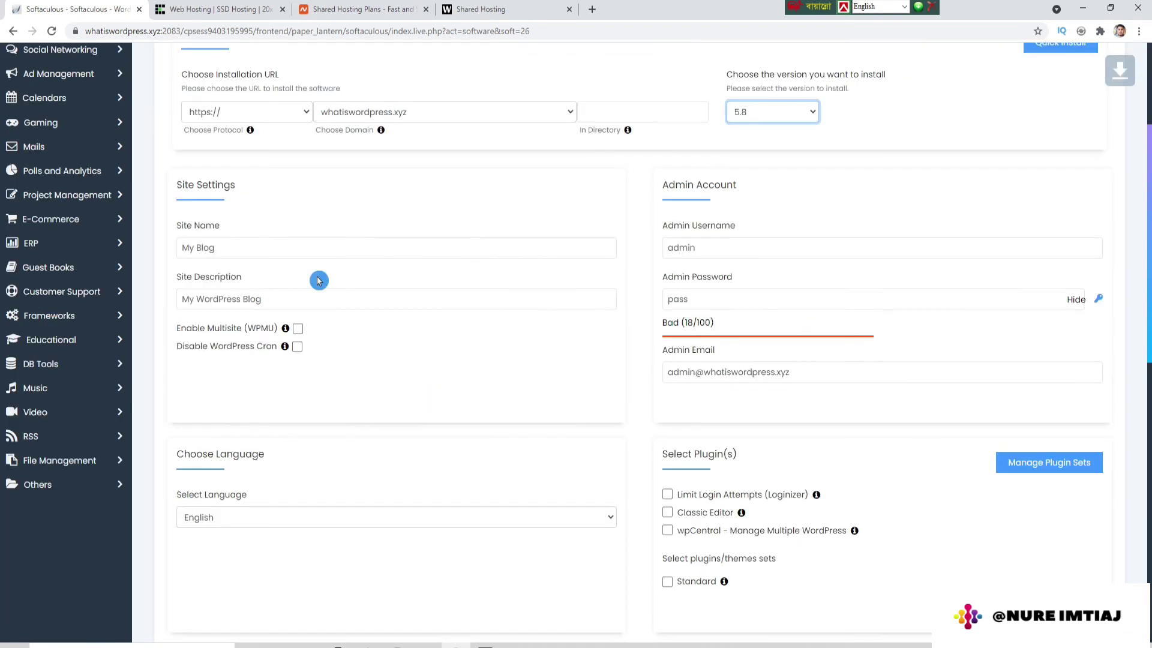
left_click(177, 234)
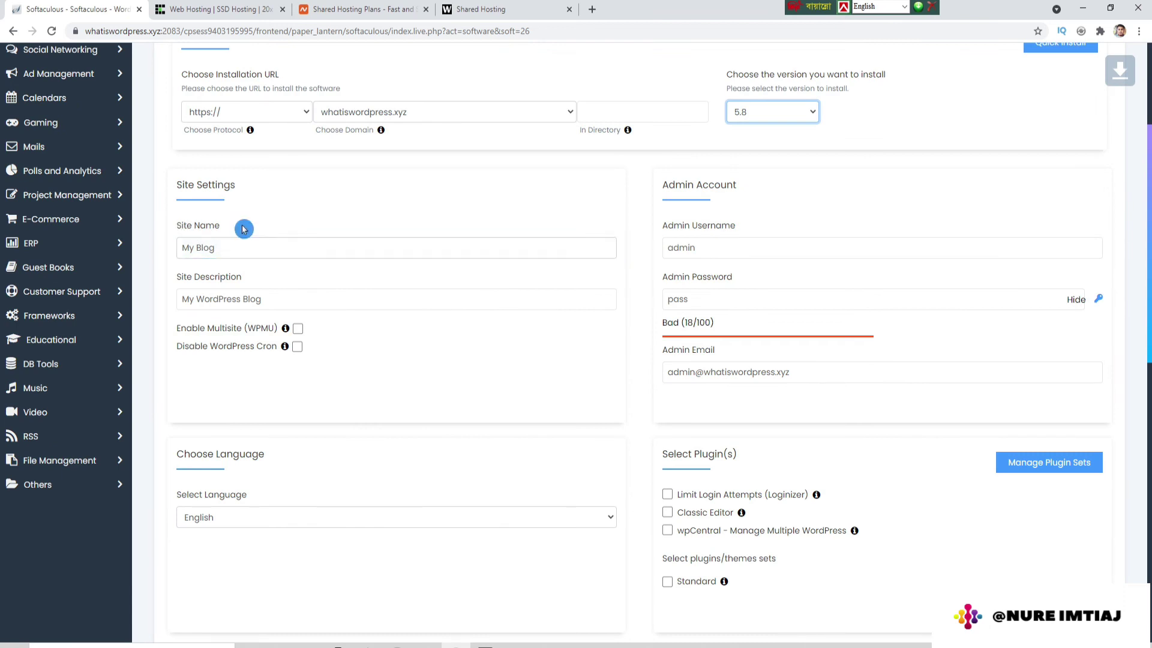
left_click_drag(183, 247, 282, 248)
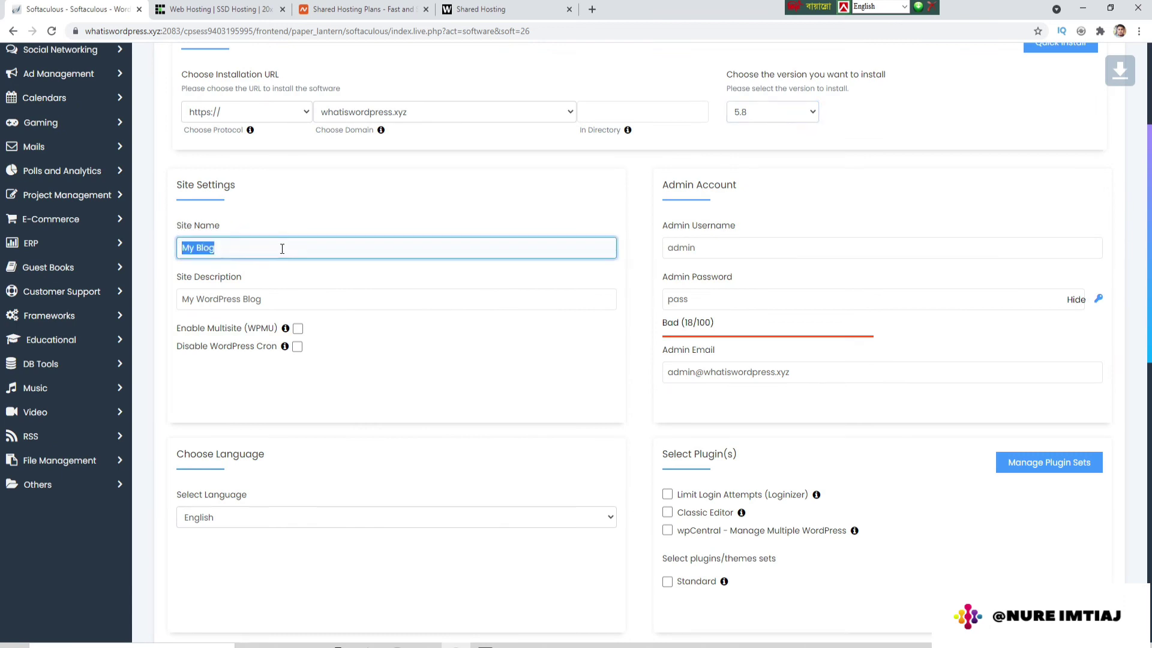
type("what is WordPress dot xyz")
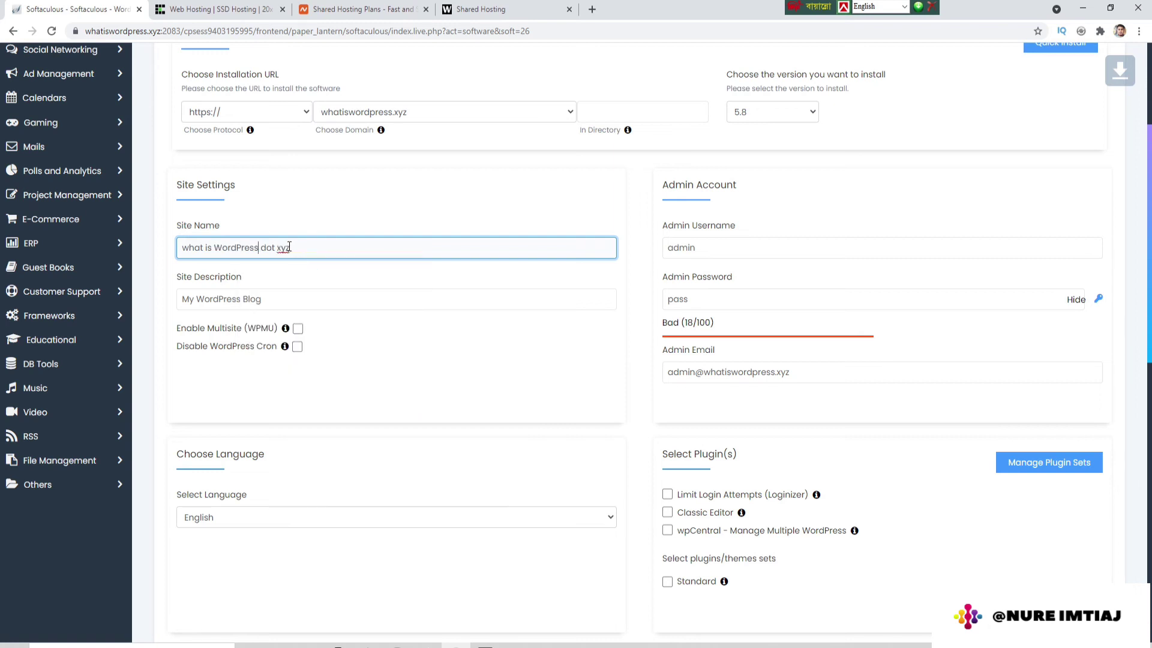
right_click(287, 248)
left_click(350, 221)
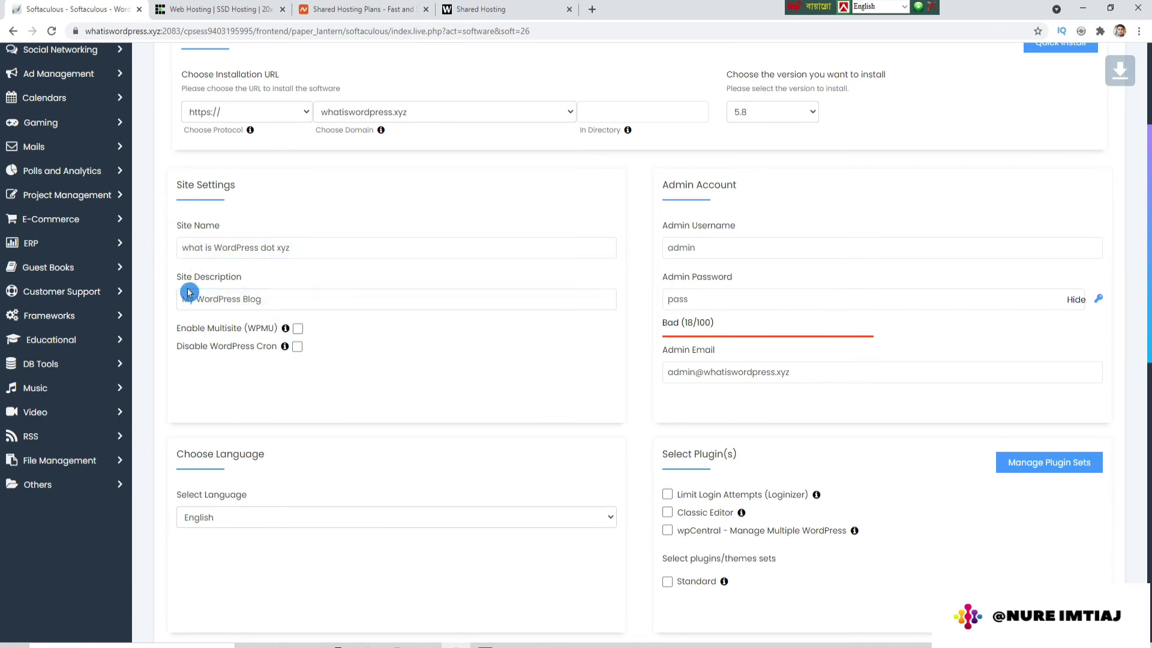
left_click(198, 297)
type("new")
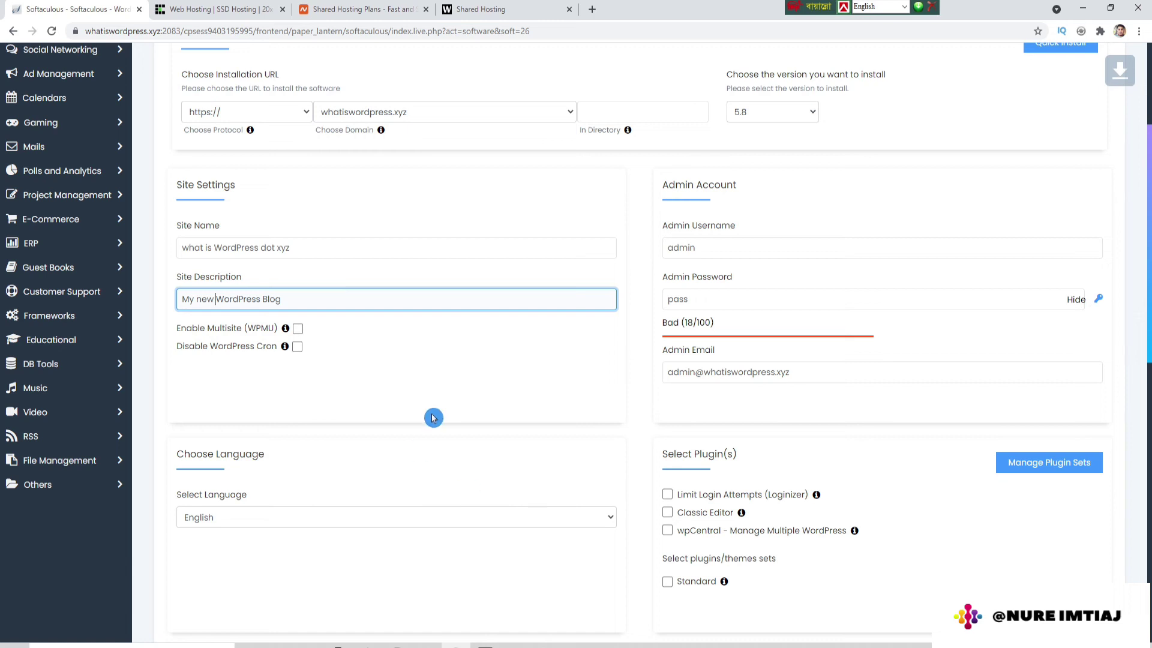
scroll(478, 386, "down", 10)
scroll(477, 386, "up", 10)
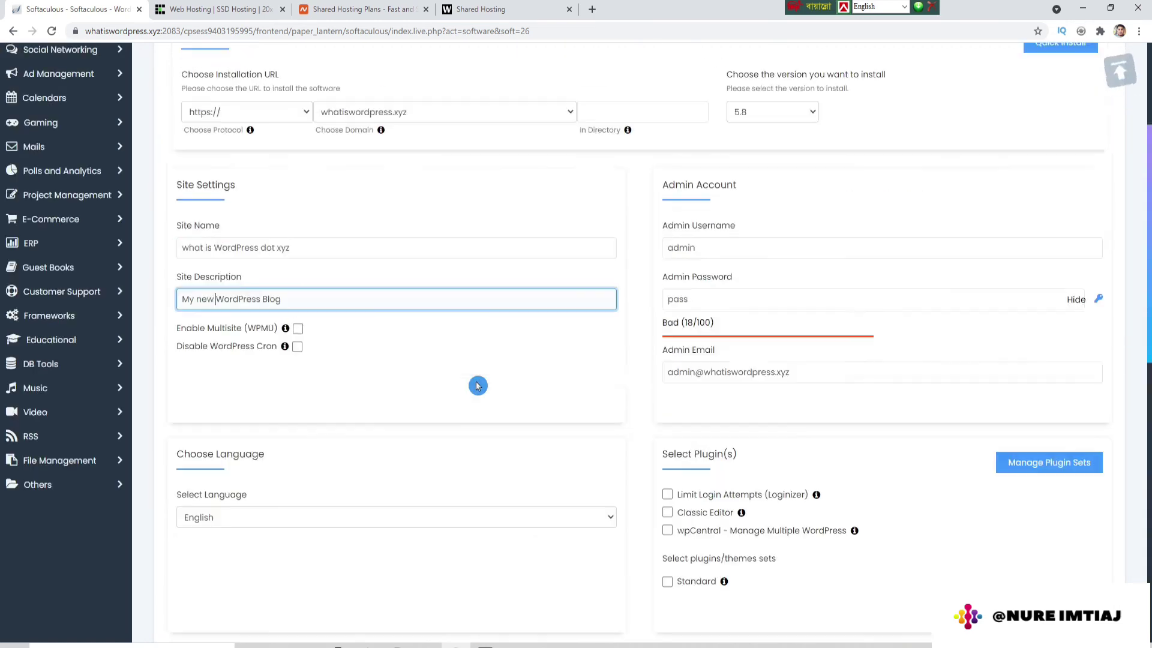
scroll(477, 385, "down", 10)
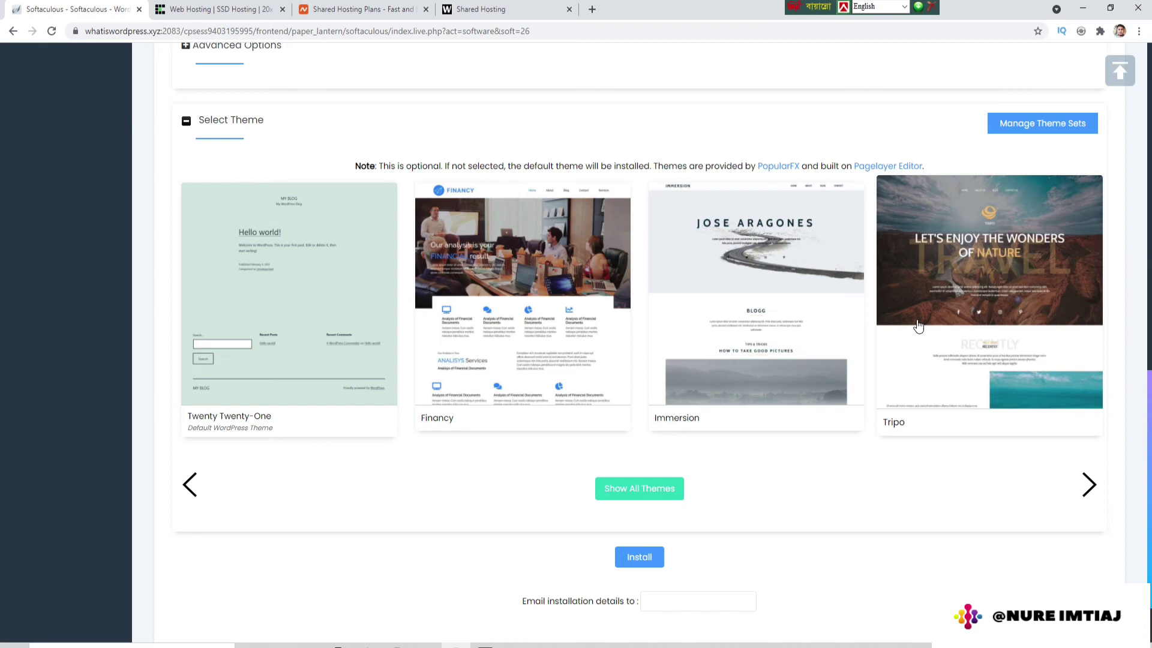
scroll(919, 325, "up", 10)
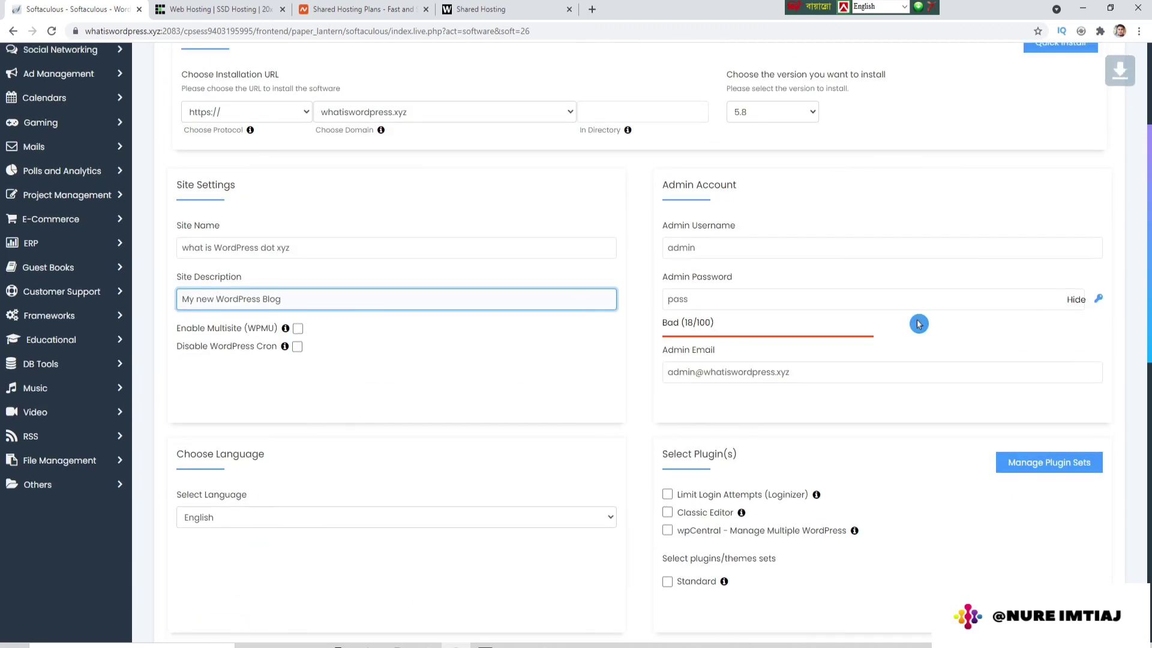
scroll(918, 325, "up", 3)
scroll(918, 324, "down", 3)
Step: Lengthen and mask the admin password until it rates Good (41/100)
left_click(845, 252)
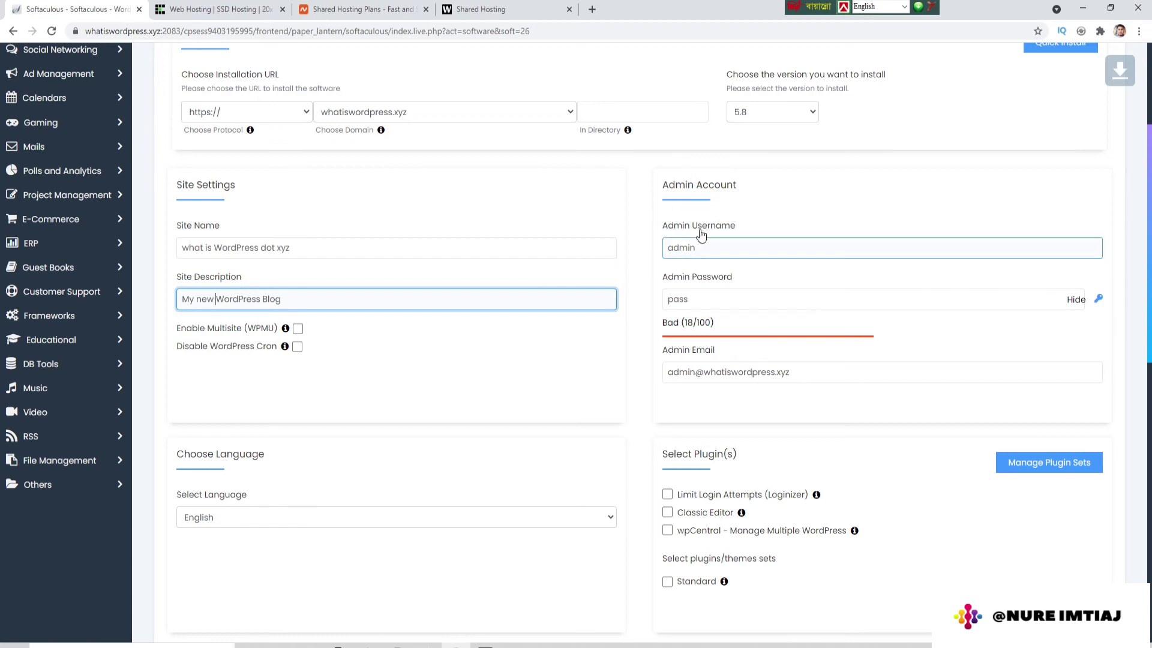
left_click(699, 298)
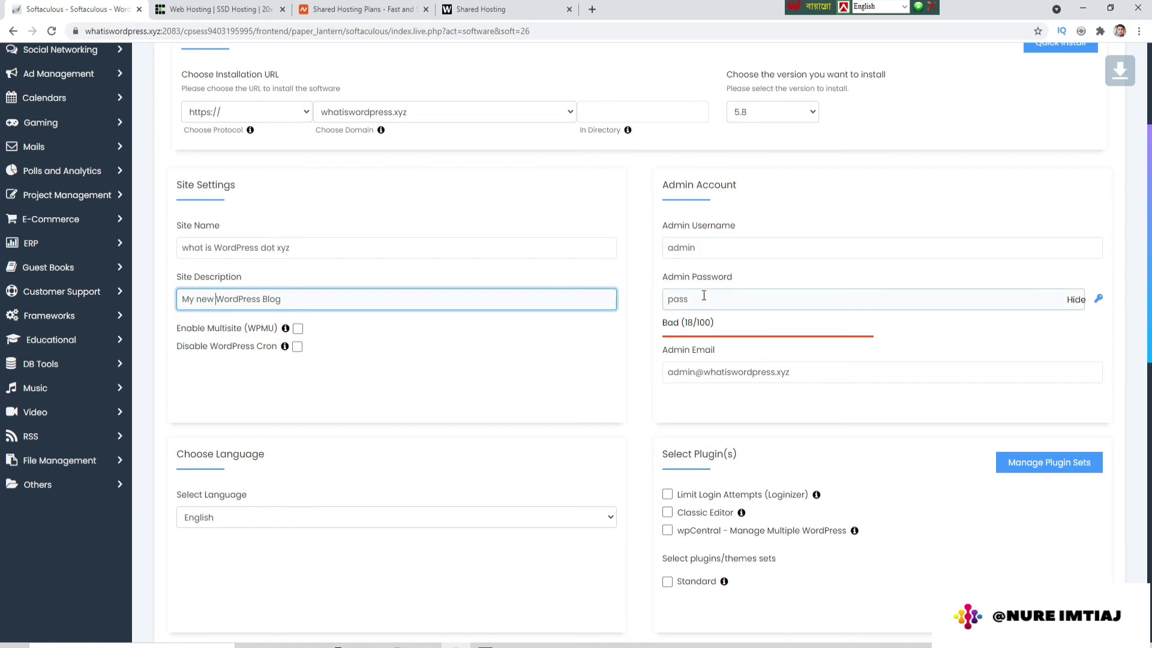
left_click(691, 303)
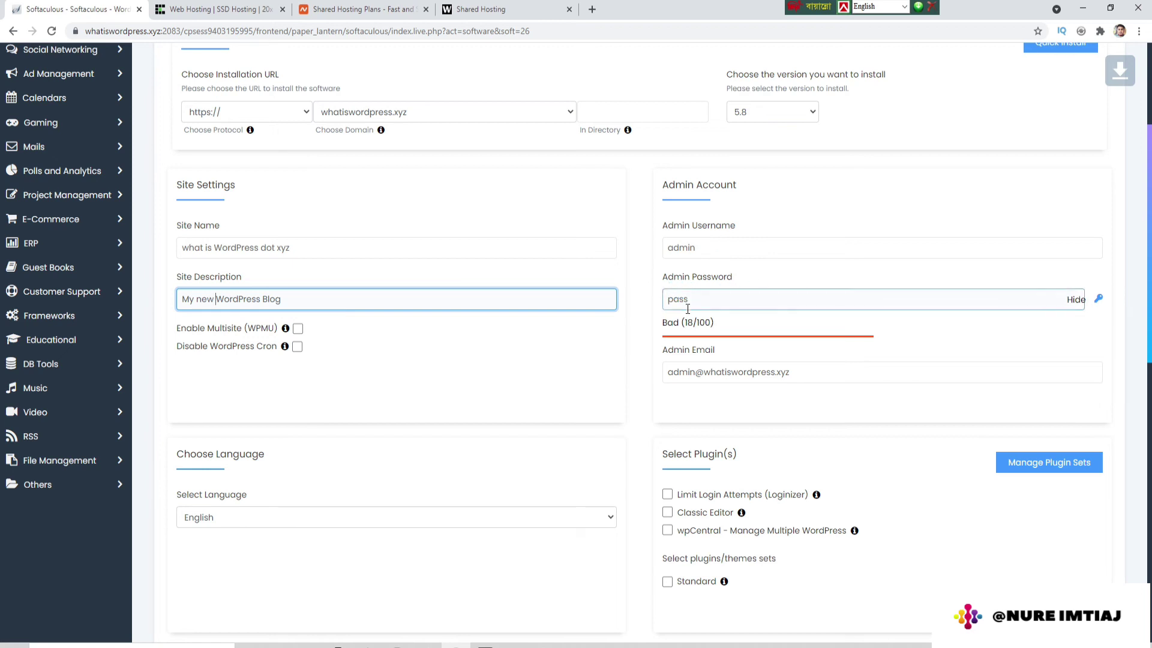
double_click(695, 304)
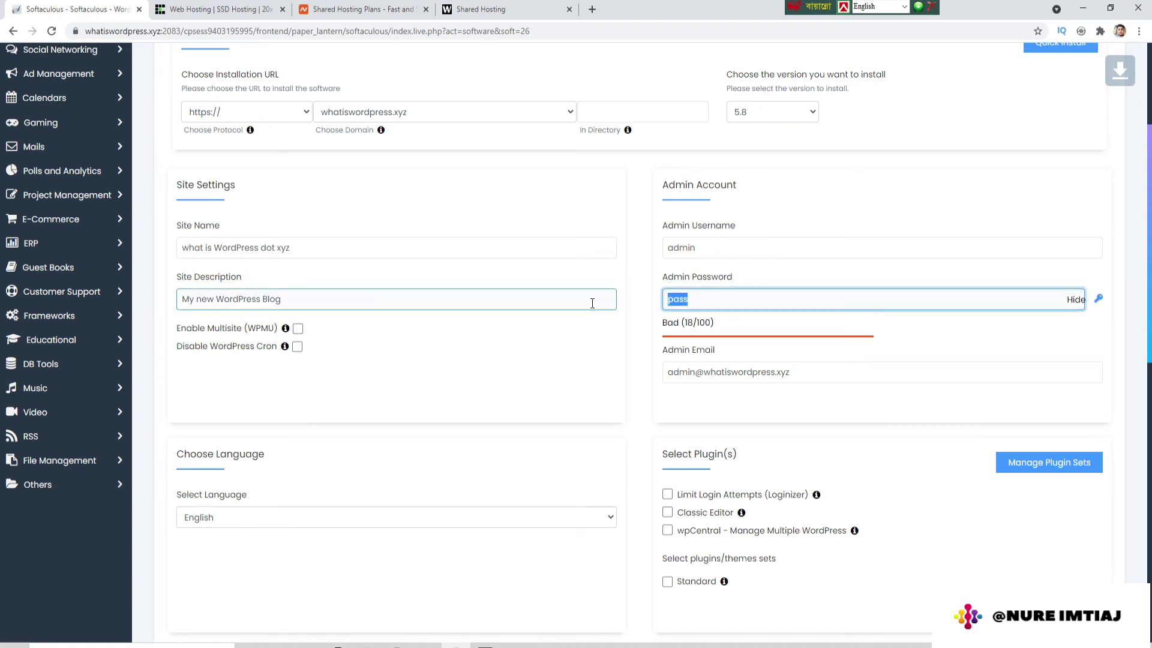
type("admin")
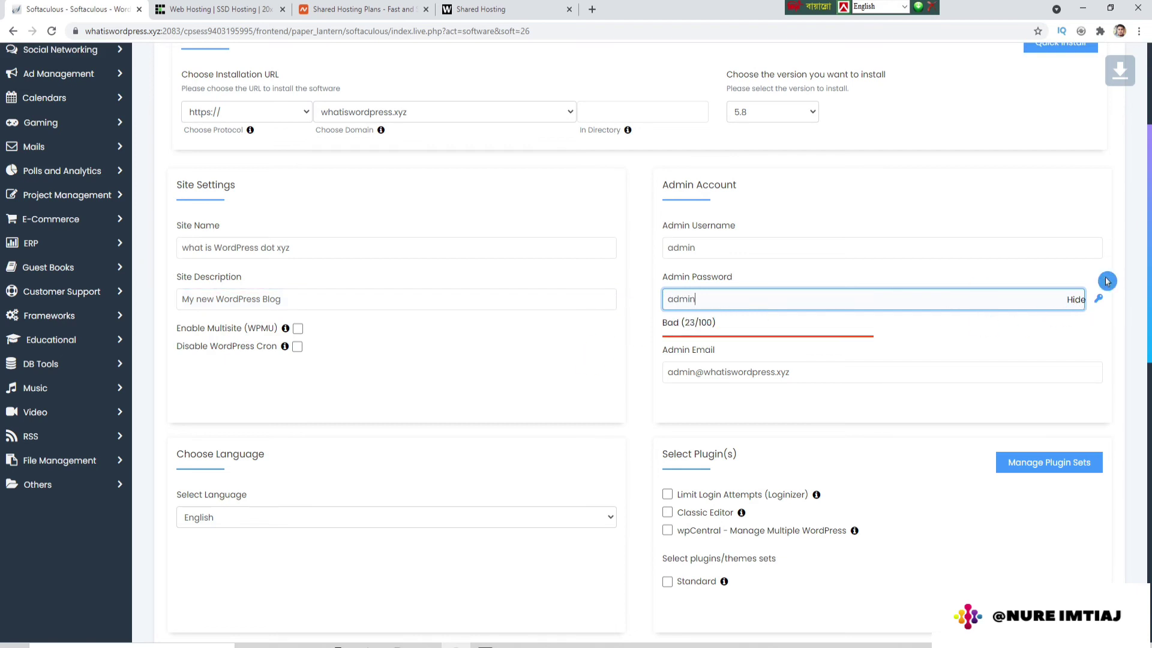
left_click(1077, 301)
left_click(706, 298)
type("12")
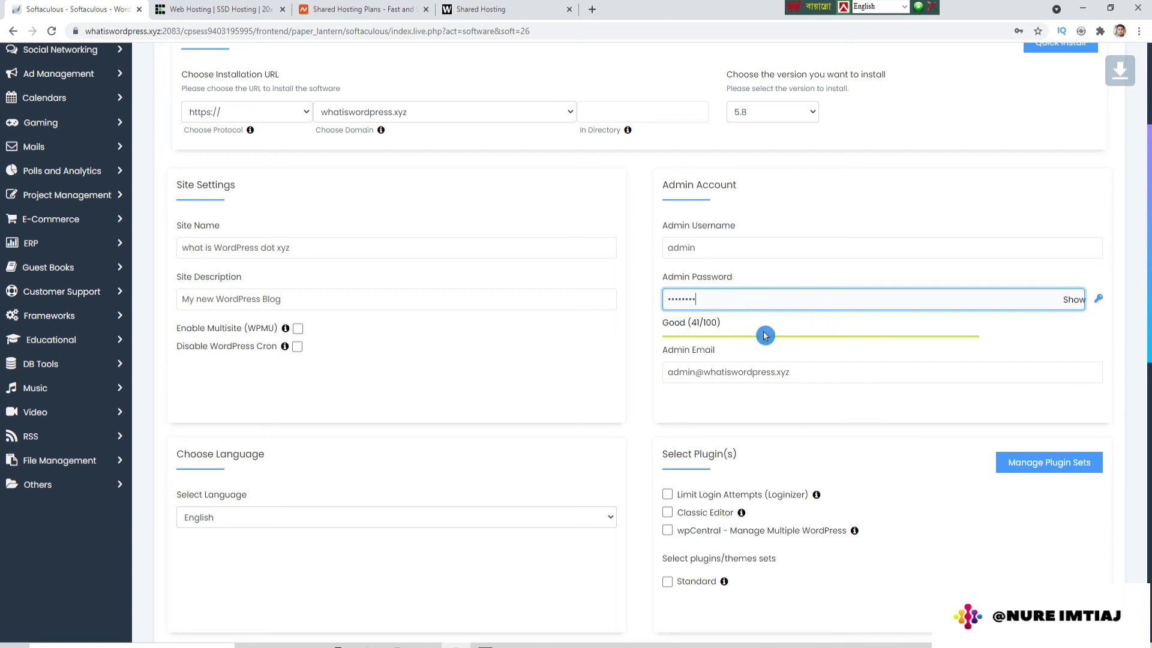
left_click(675, 366)
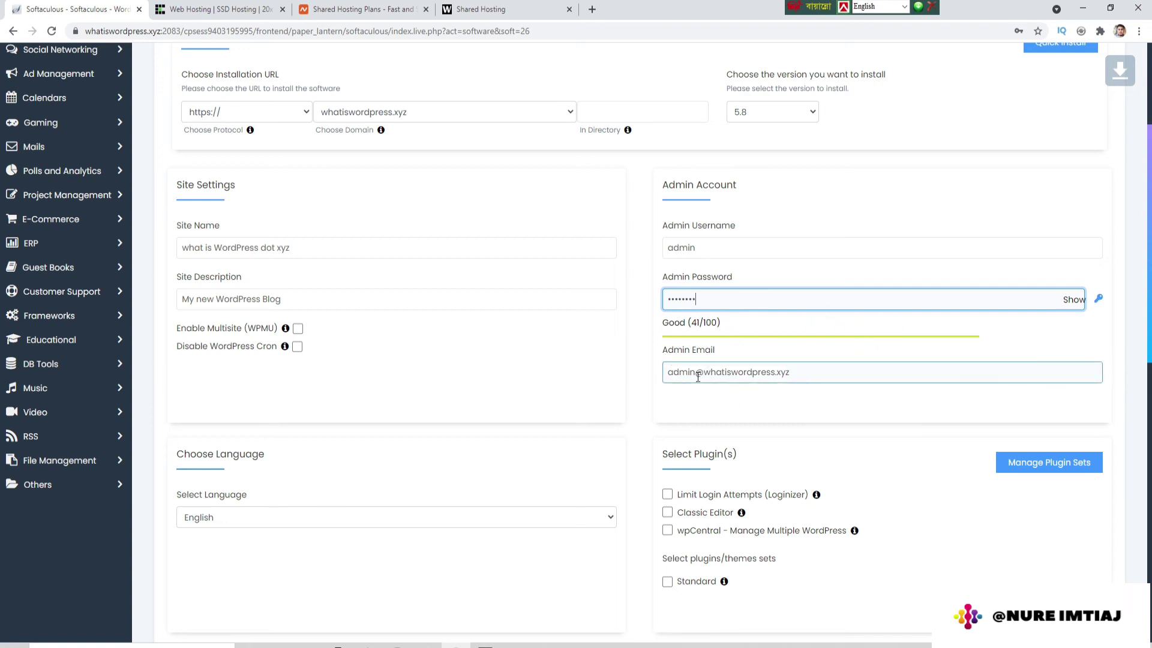
left_click(696, 373)
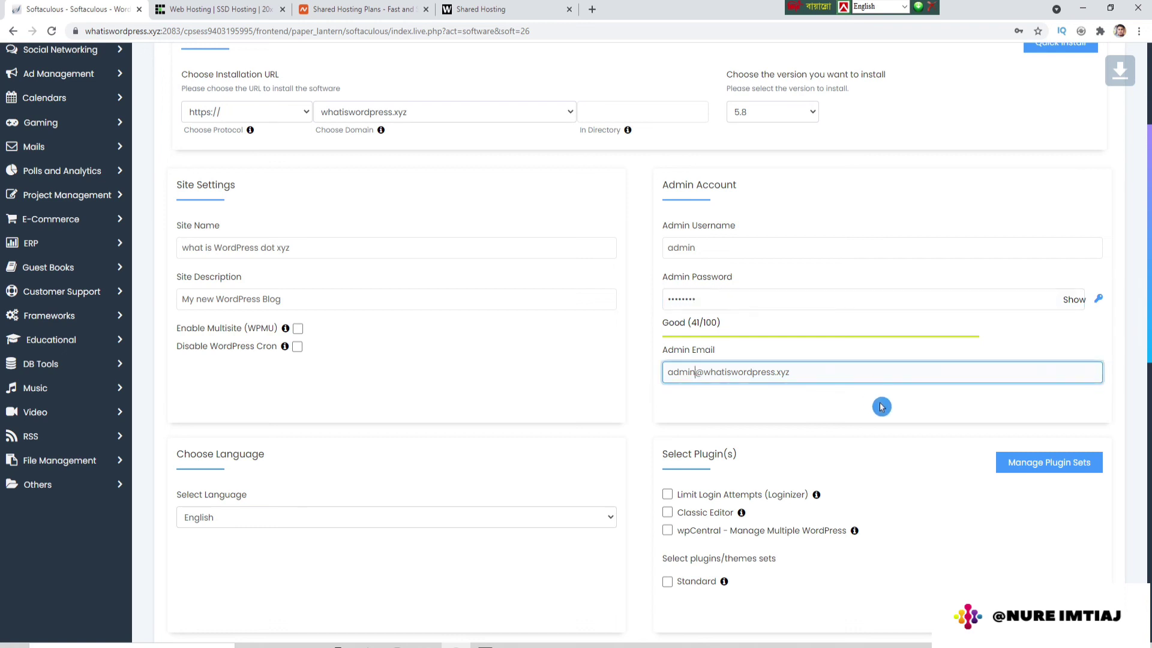
key("BackSpace")
key("BackSpace")
key("BackSpace")
key("BackSpace")
key("BackSpace")
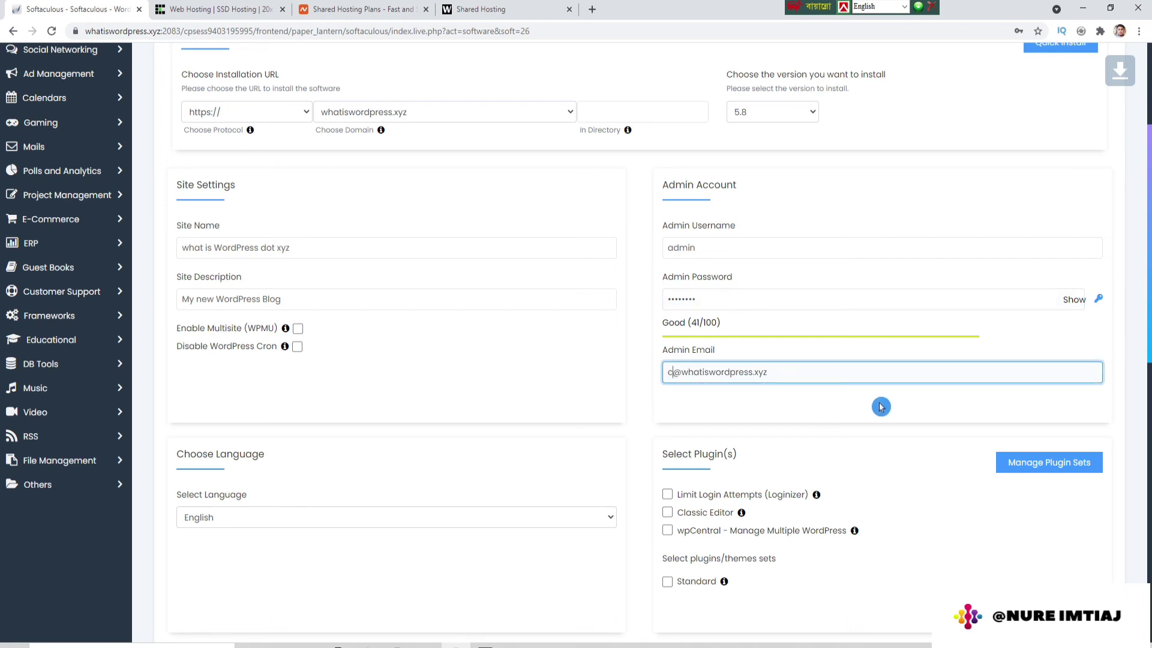
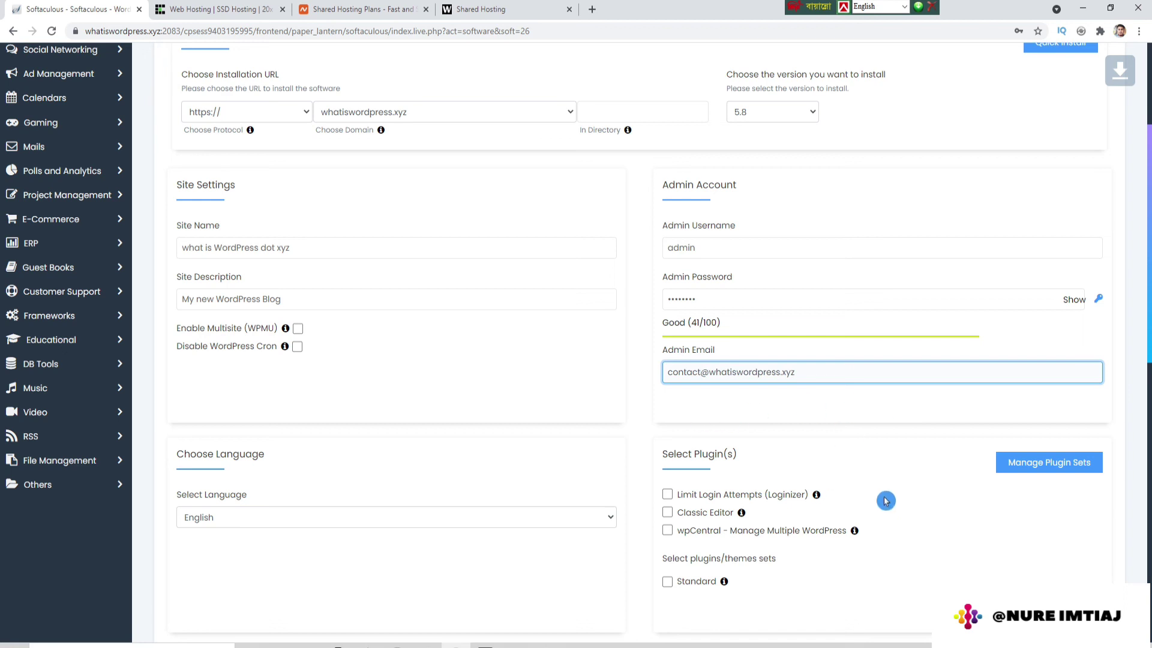
scroll(886, 501, "down", 3)
scroll(886, 501, "down", 8)
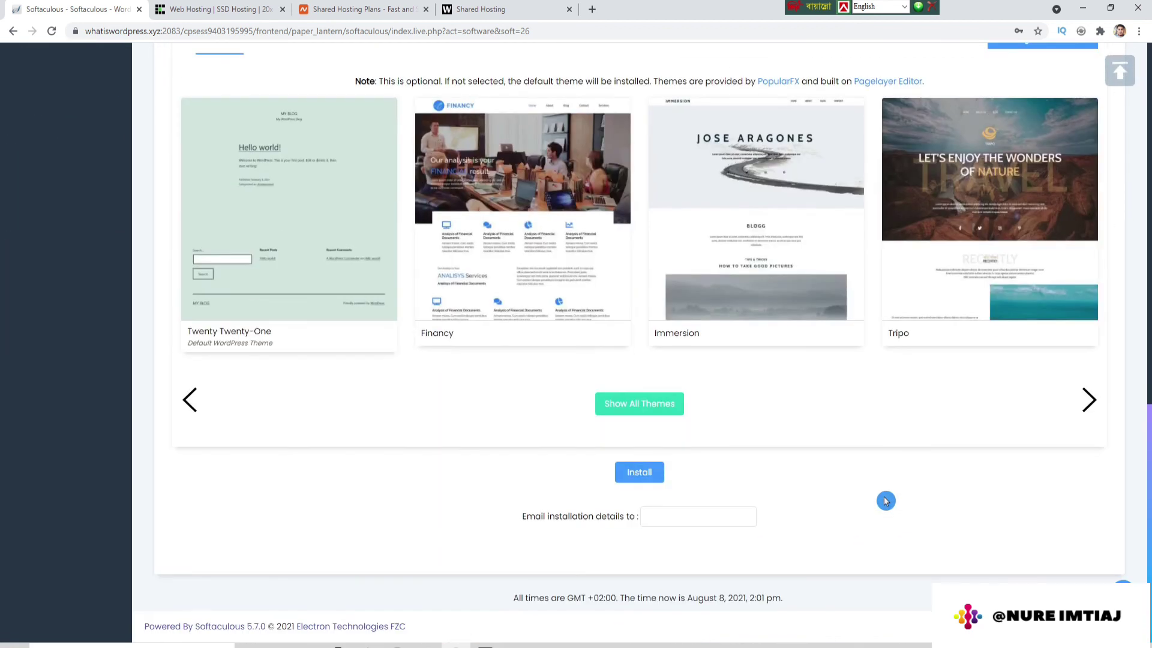
scroll(886, 501, "up", 10)
scroll(886, 501, "up", 5)
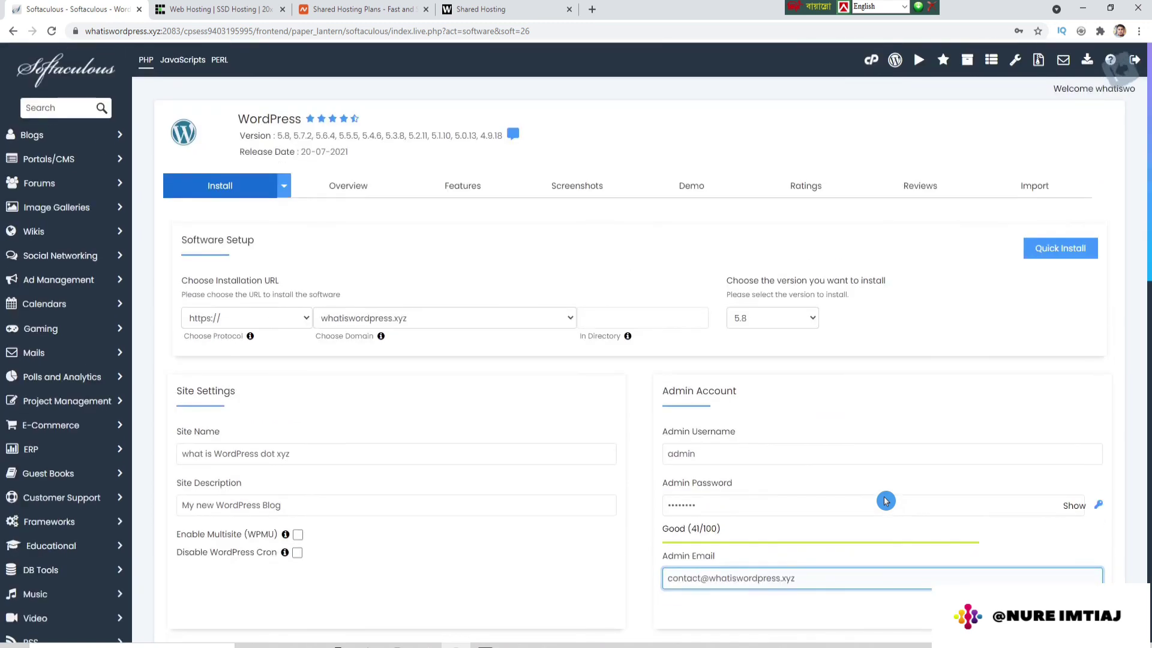
scroll(440, 542, "down", 15)
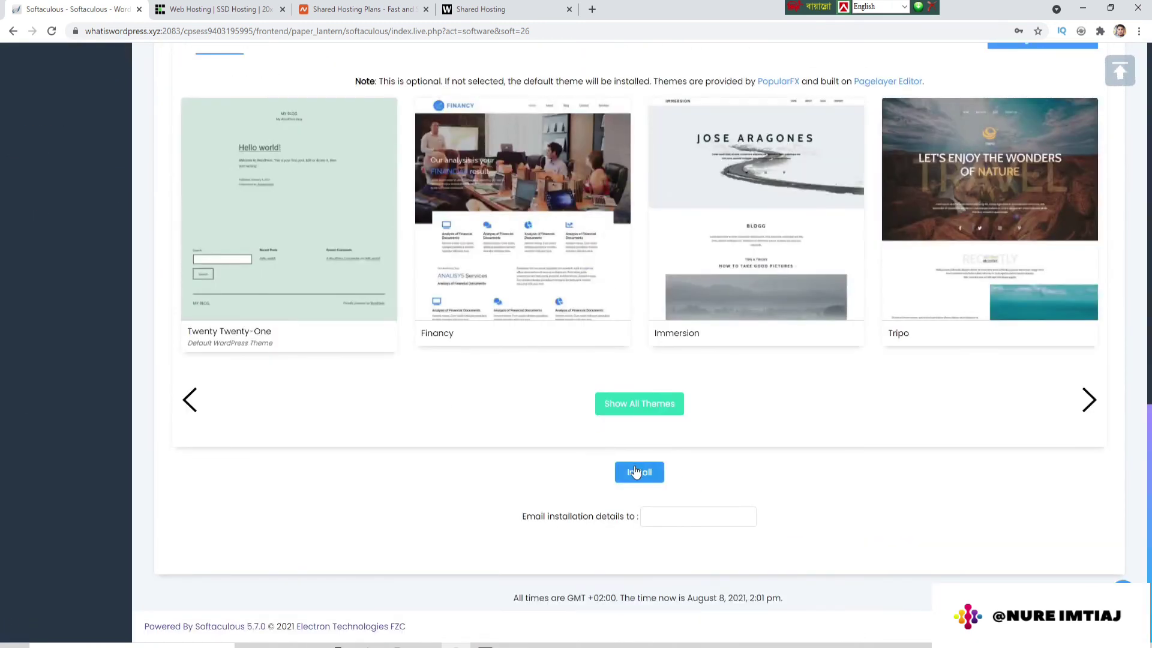
Step: Run the WordPress install on whatiswordpress.xyz, dismissing the breached-password warning
left_click(638, 472)
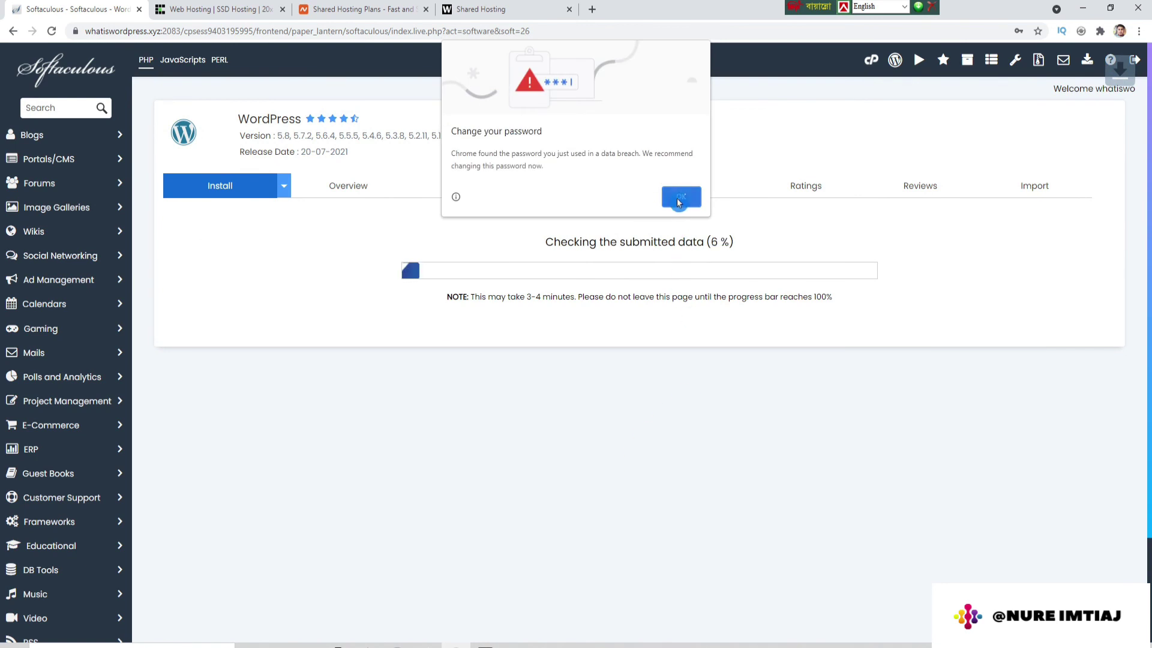
left_click(677, 197)
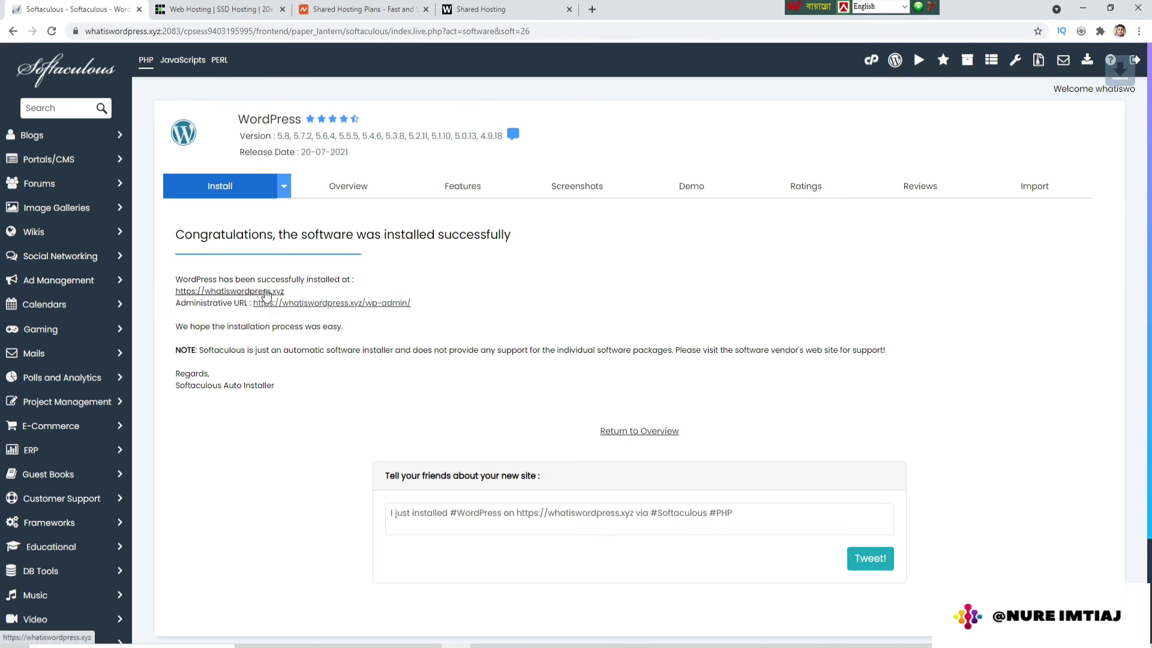
Step: Open the whatiswordpress.xyz site and its /wp-admin URL, each in a new tab
right_click(268, 294)
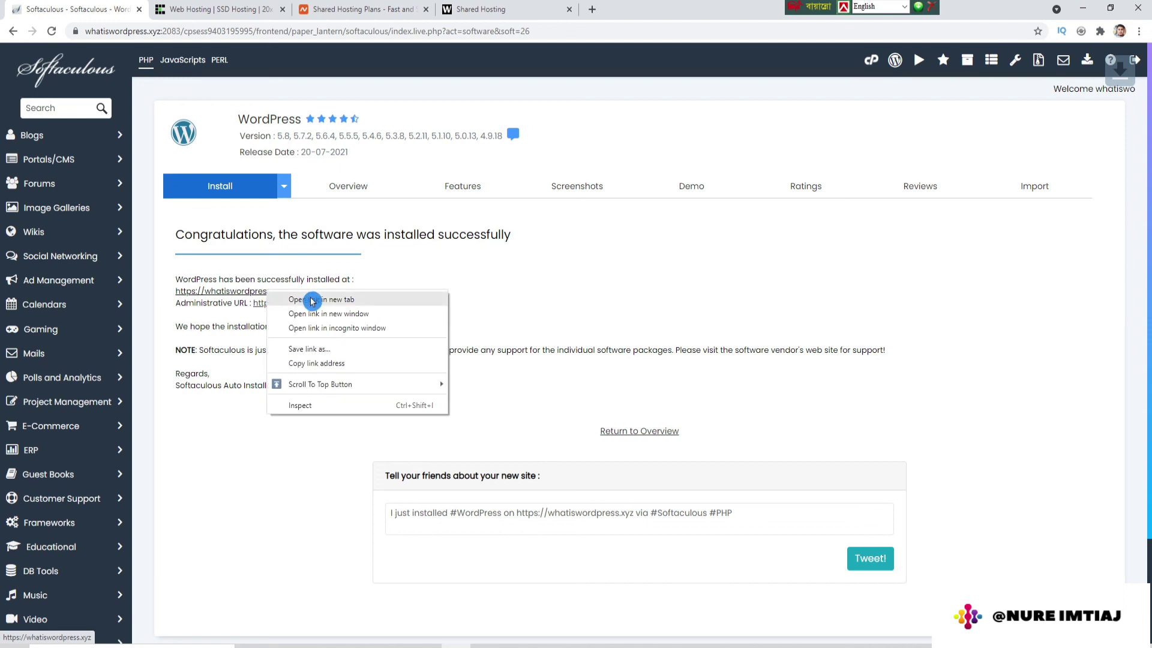
left_click(312, 301)
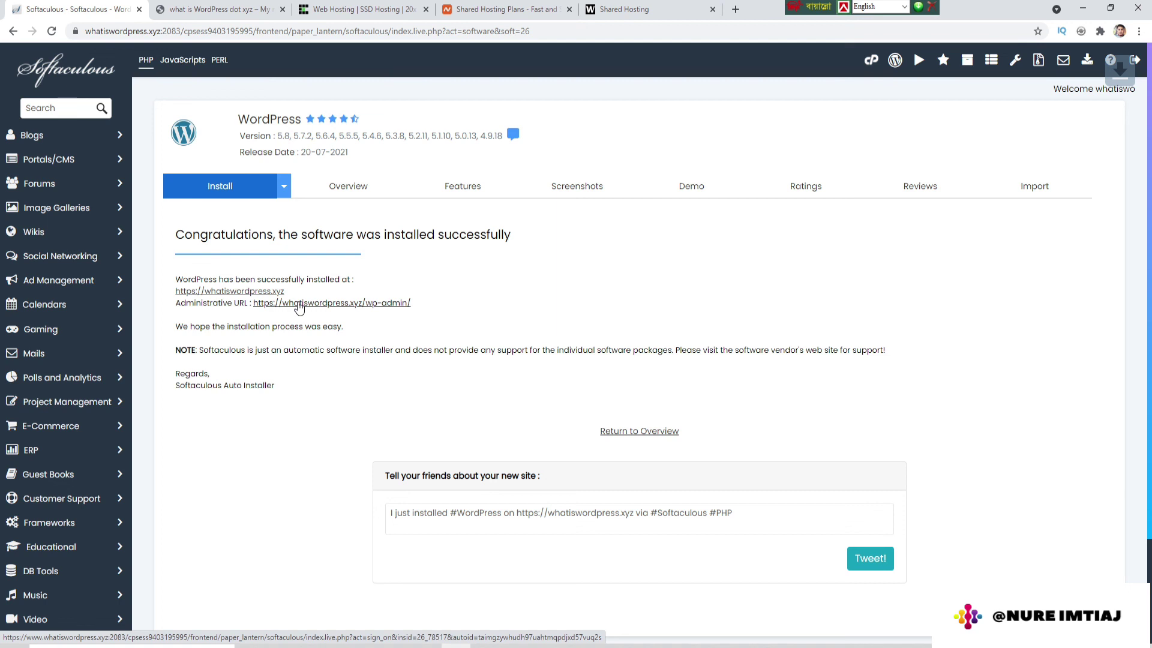
right_click(300, 307)
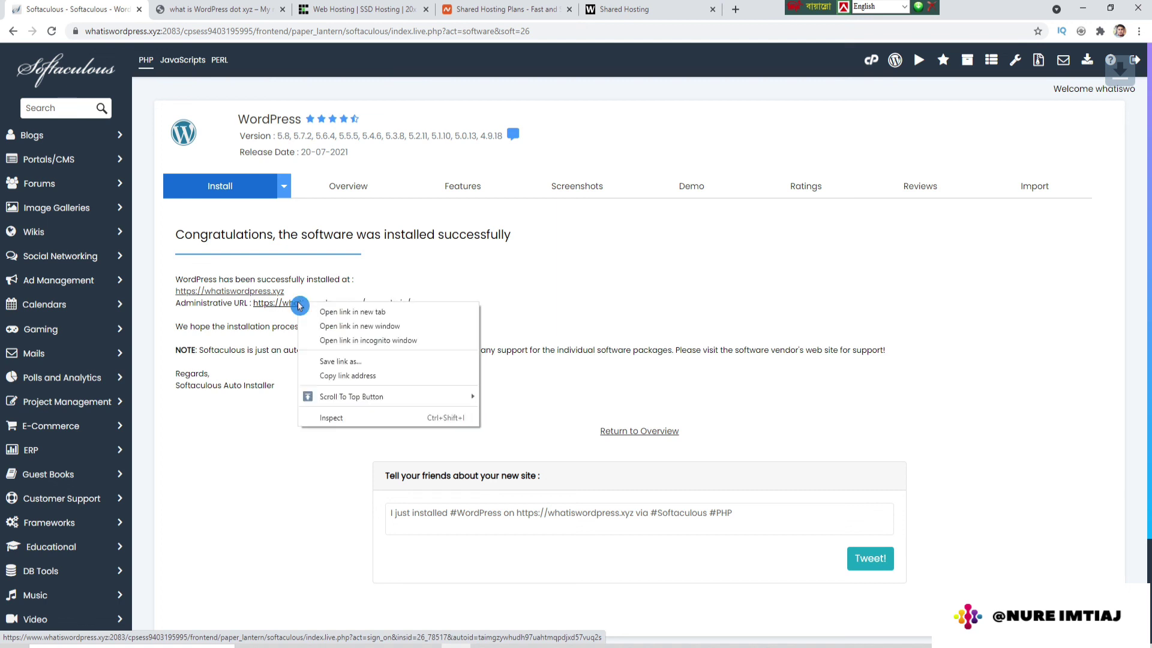
left_click(345, 312)
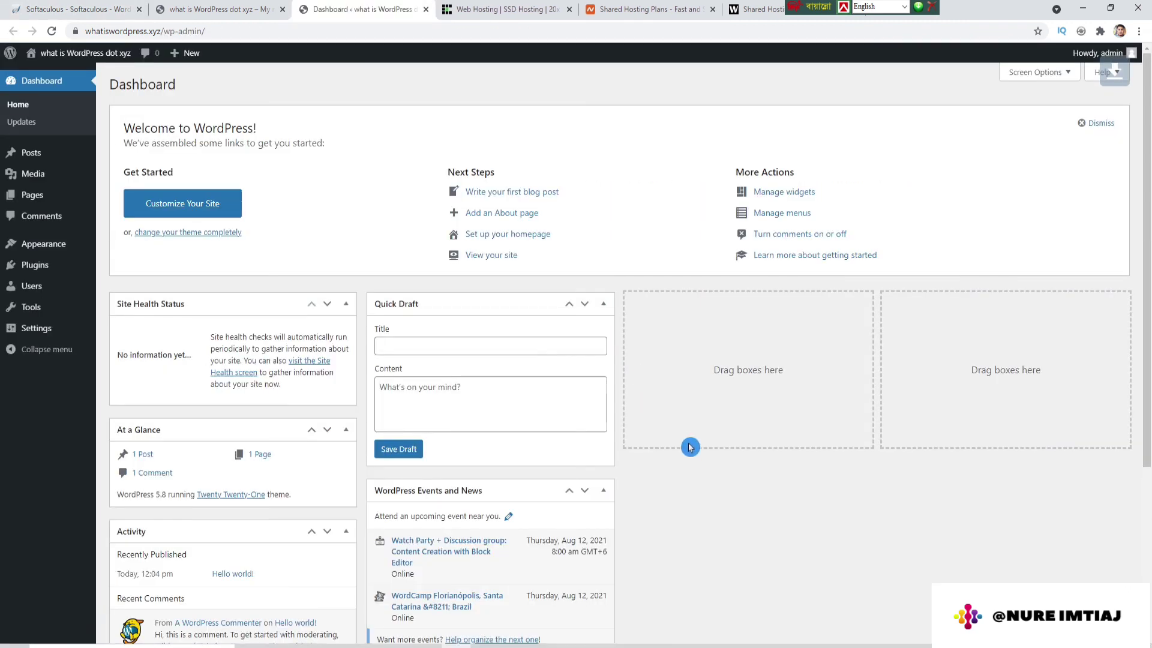
Step: Review the new front page, pointing out the site title and tagline 'My new WordPress Blog'
left_click(213, 11)
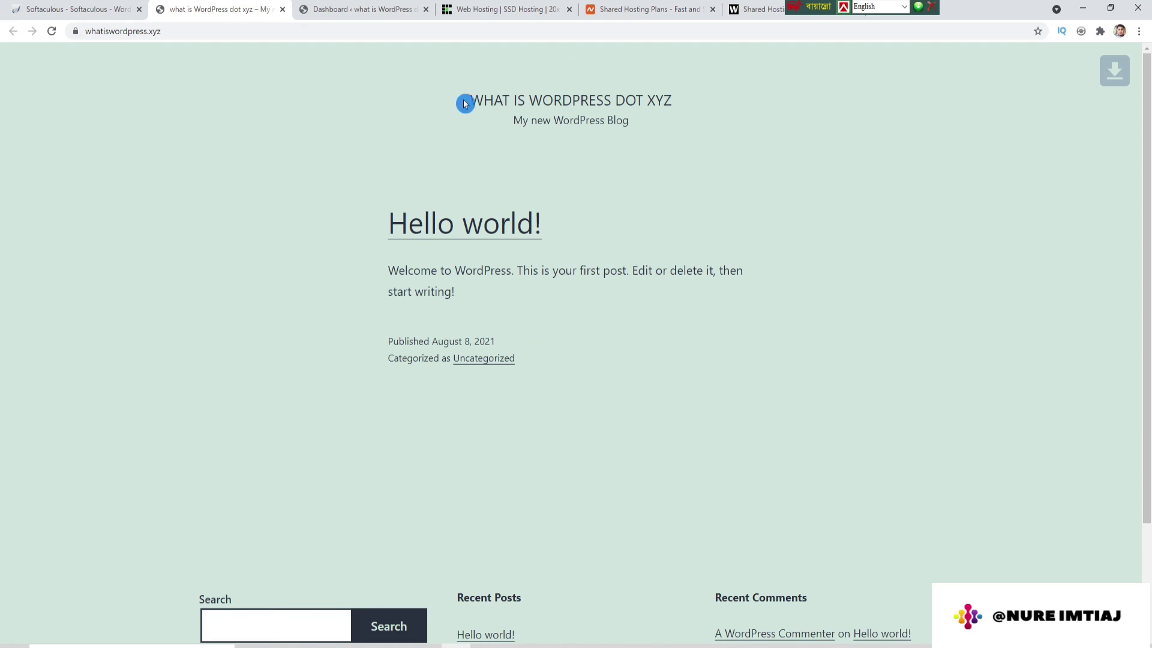
left_click_drag(465, 104, 665, 95)
left_click_drag(506, 124, 676, 124)
left_click_drag(400, 231, 666, 333)
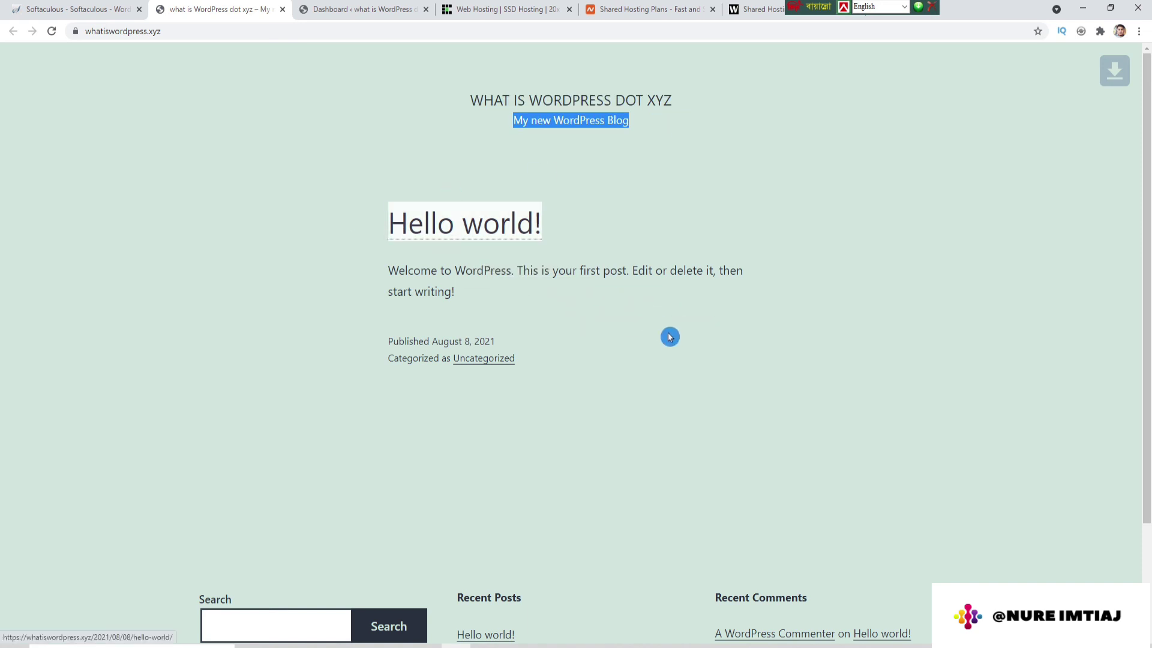
scroll(665, 332, "down", 3)
scroll(665, 330, "up", 2)
Step: Go to Appearance > Themes in the WordPress admin Dashboard
left_click(345, 9)
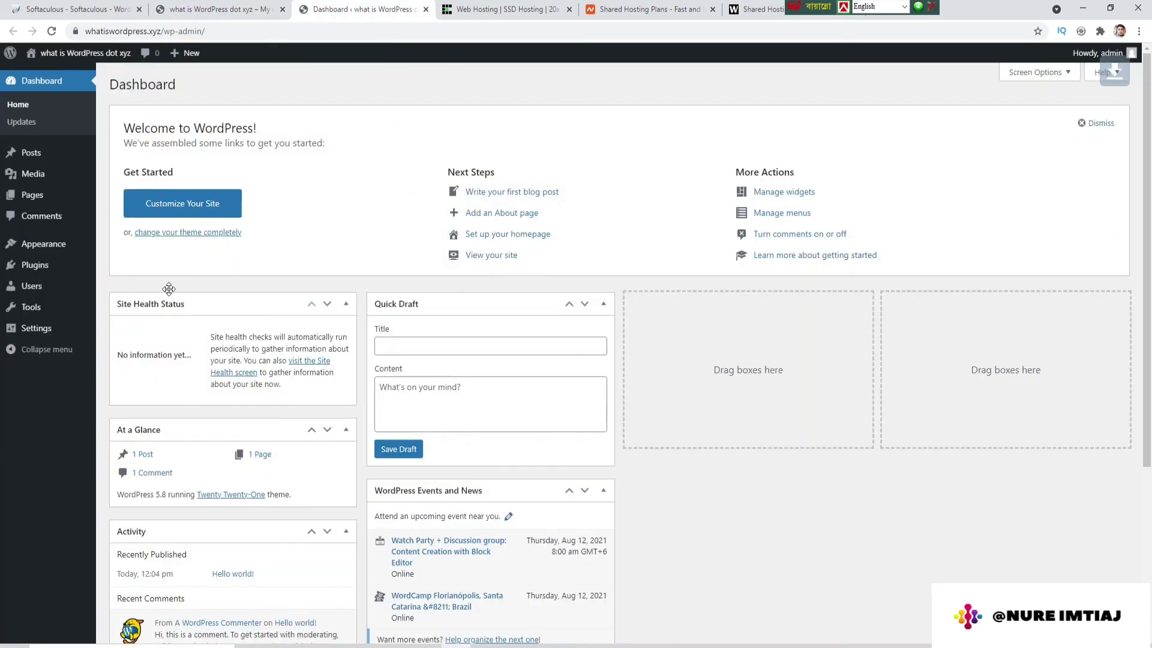
mouse_move(58, 254)
left_click(117, 246)
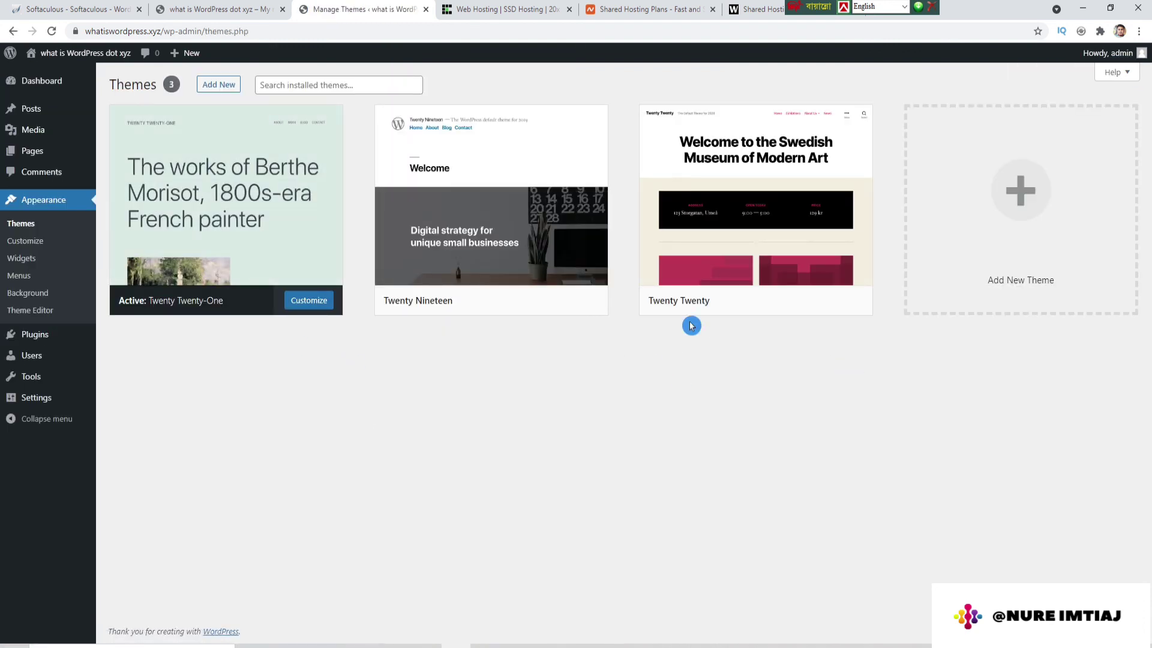
Step: Activate the Twenty Twenty theme and reload the front page to confirm its new layout
mouse_move(782, 301)
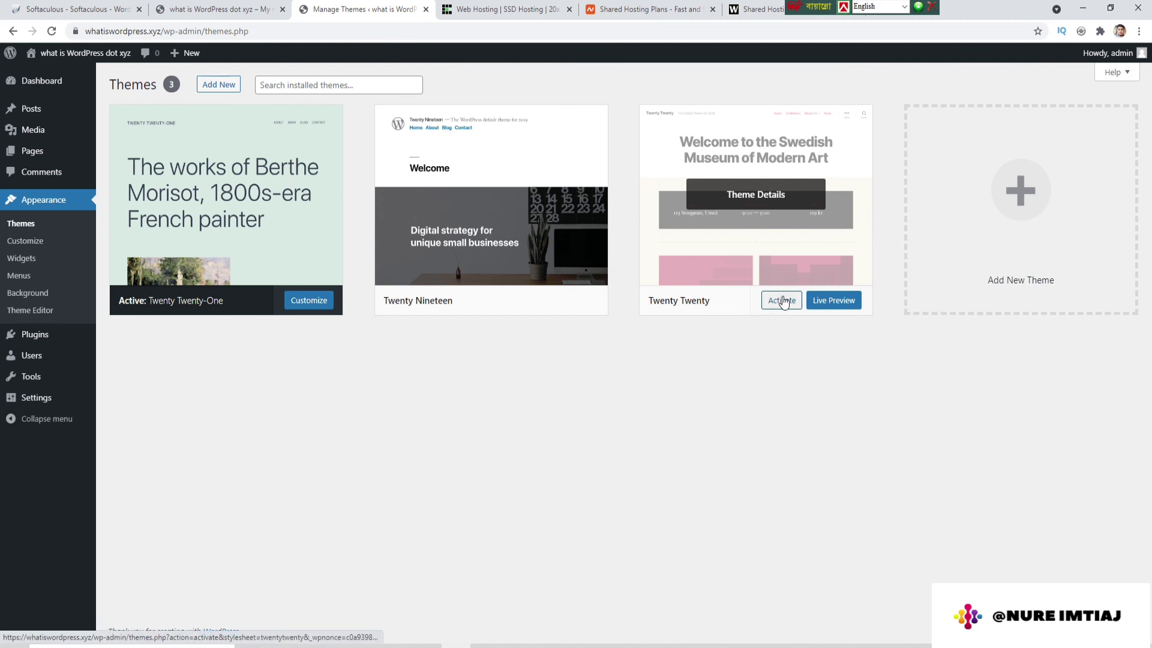
left_click(782, 301)
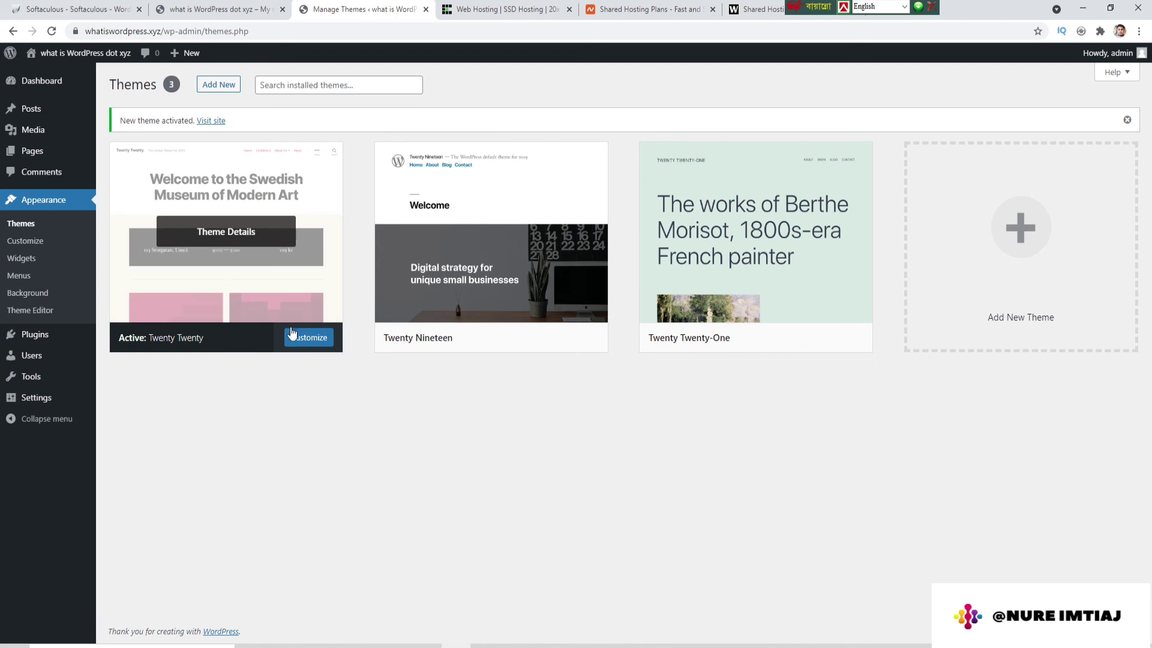
left_click(214, 10)
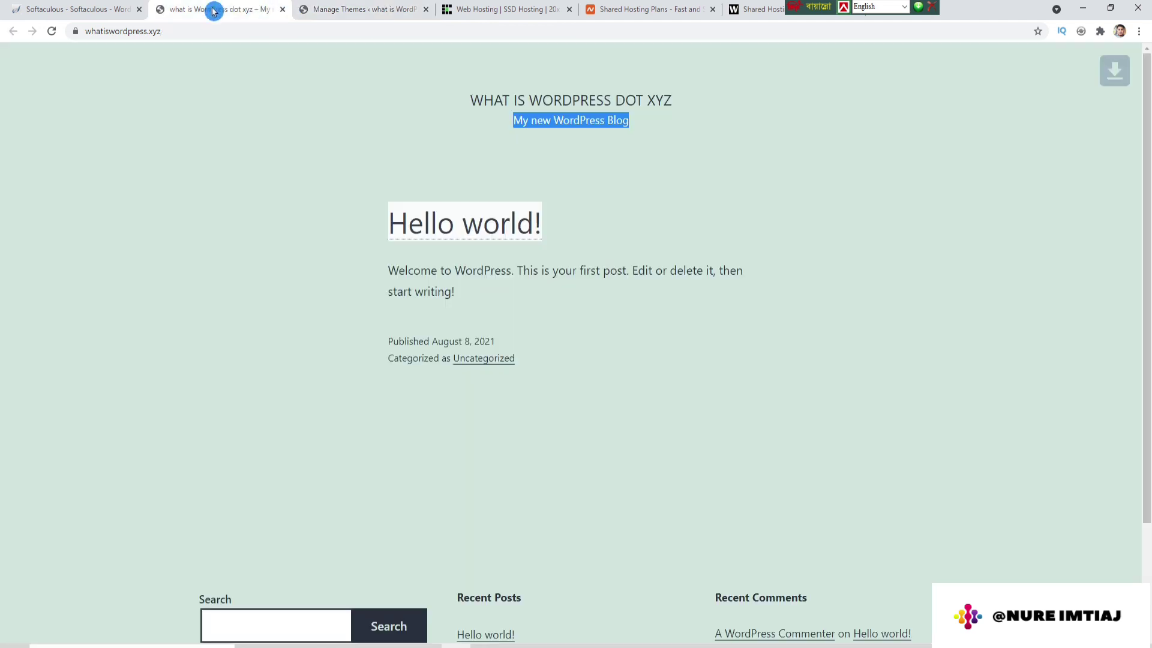
left_click(56, 32)
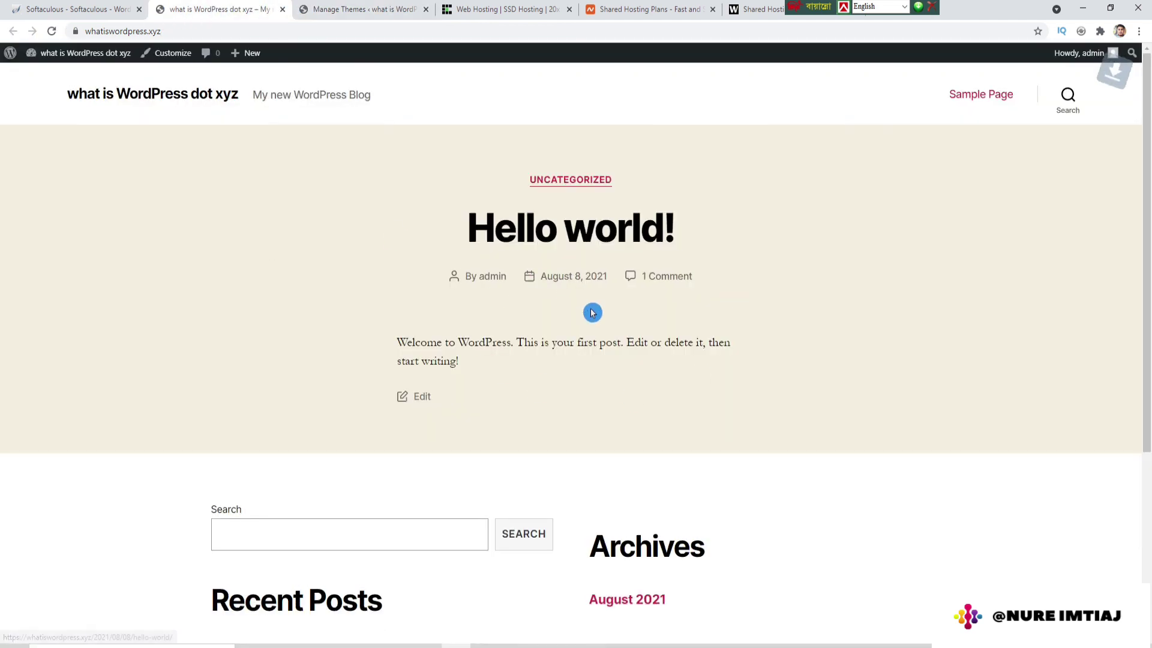
left_click(295, 6)
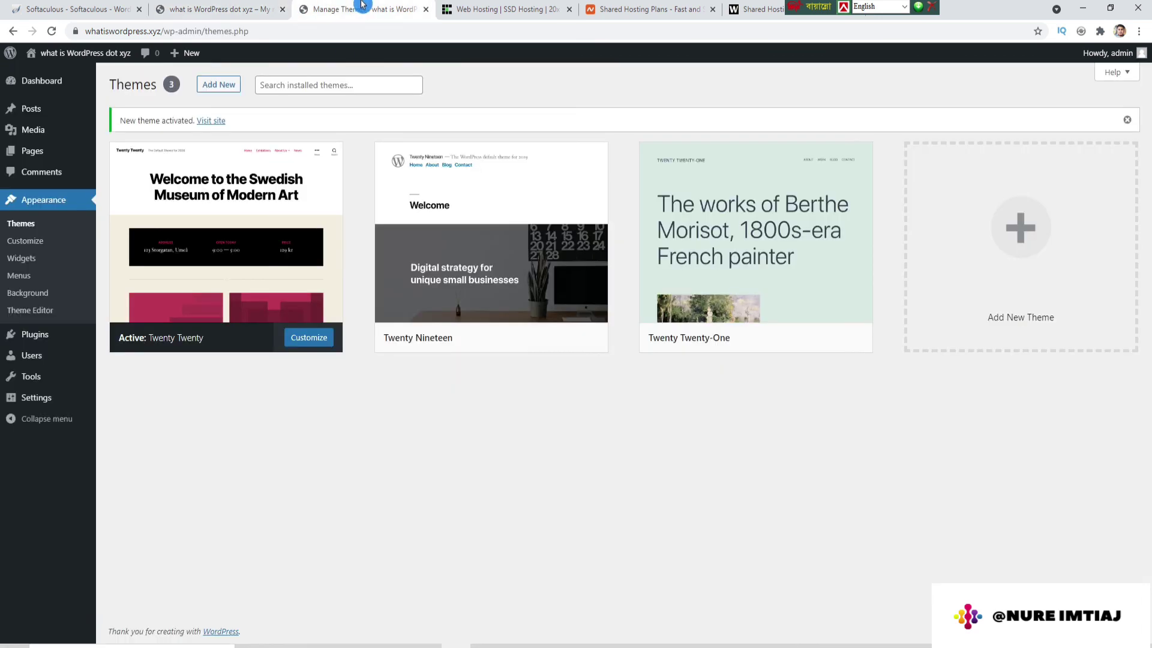
mouse_move(742, 333)
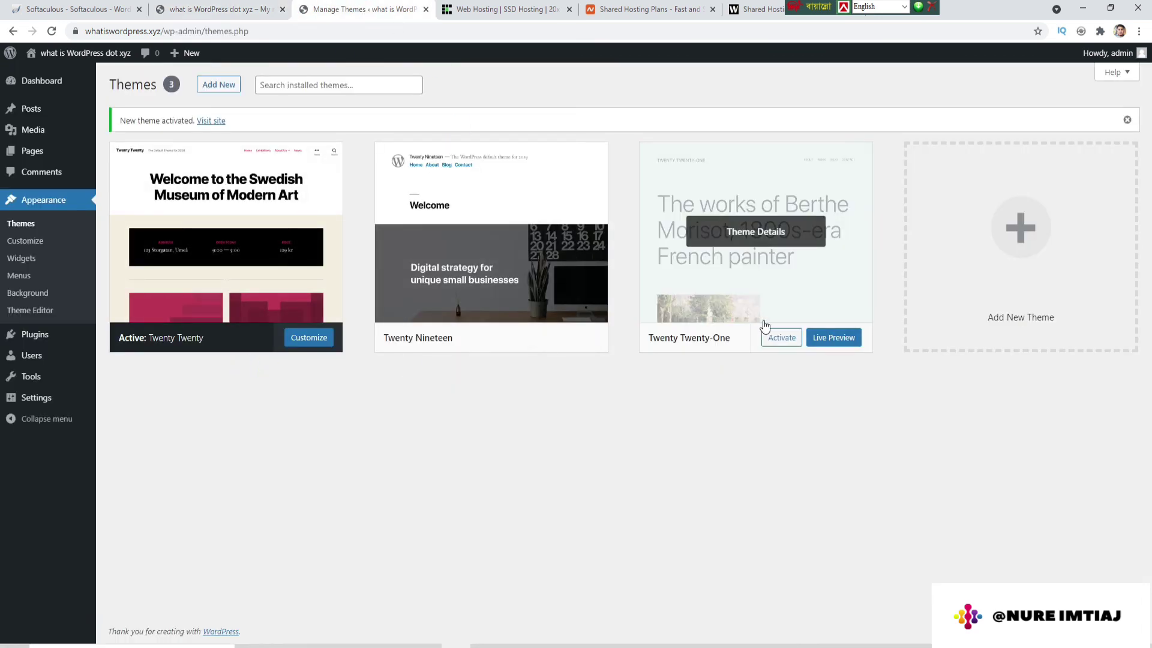